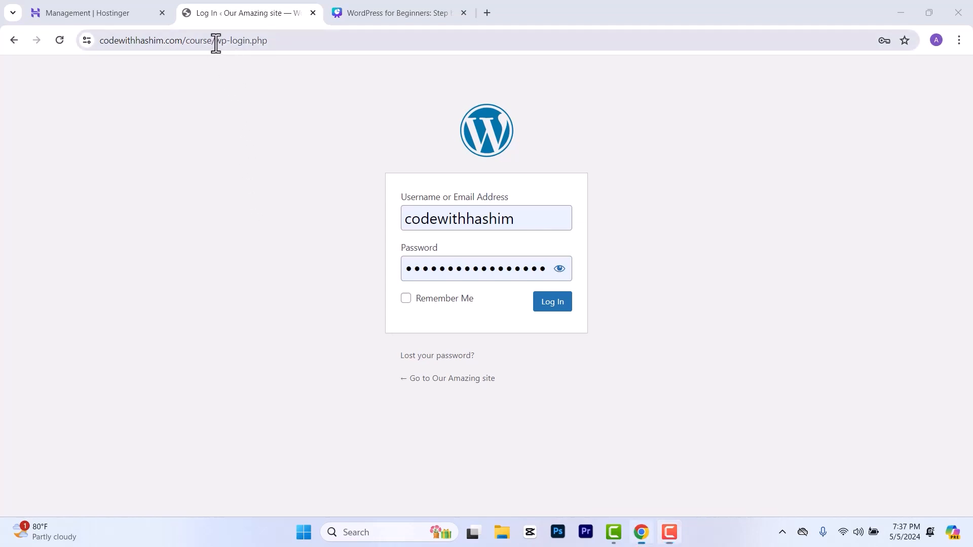
drag(213, 41, 281, 46)
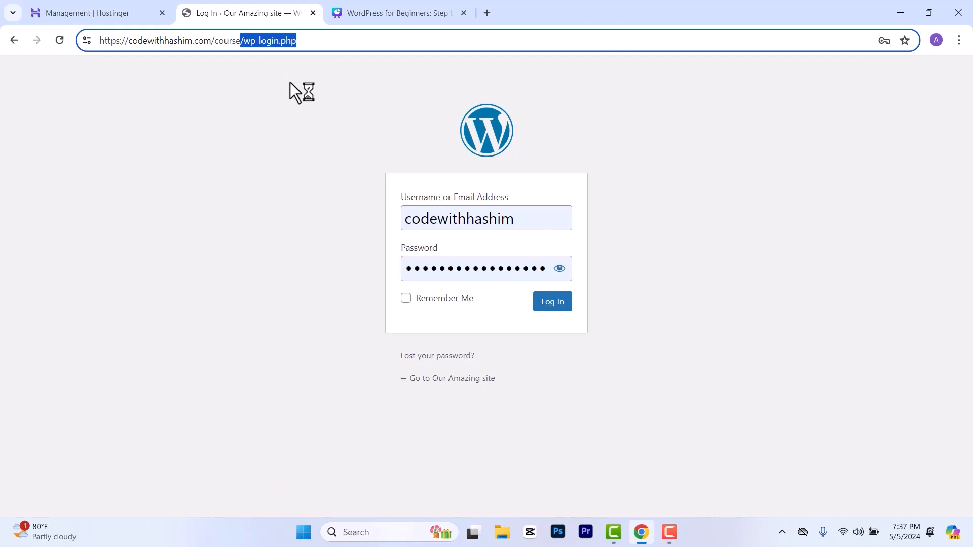
key(Left)
key(ctrl+shift+Left)
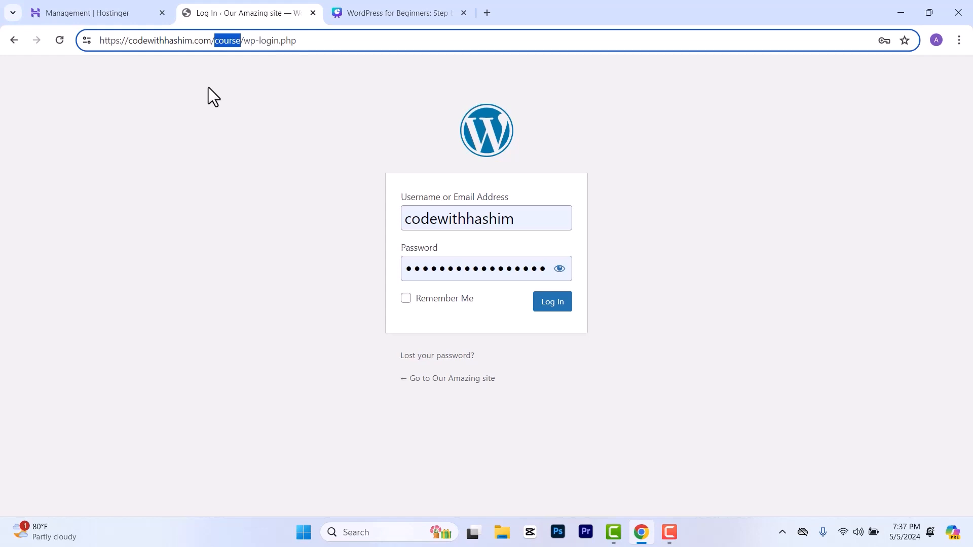
click(198, 59)
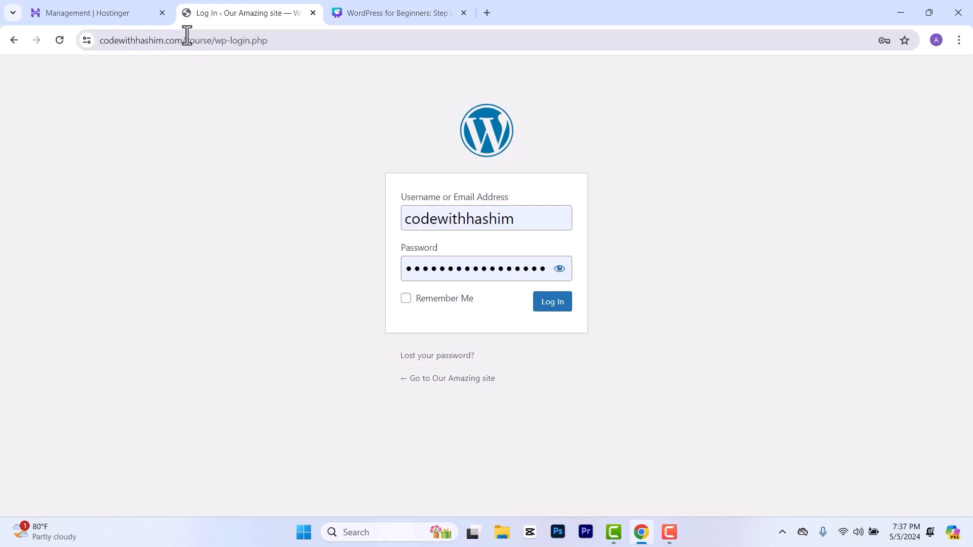
drag(187, 39, 203, 40)
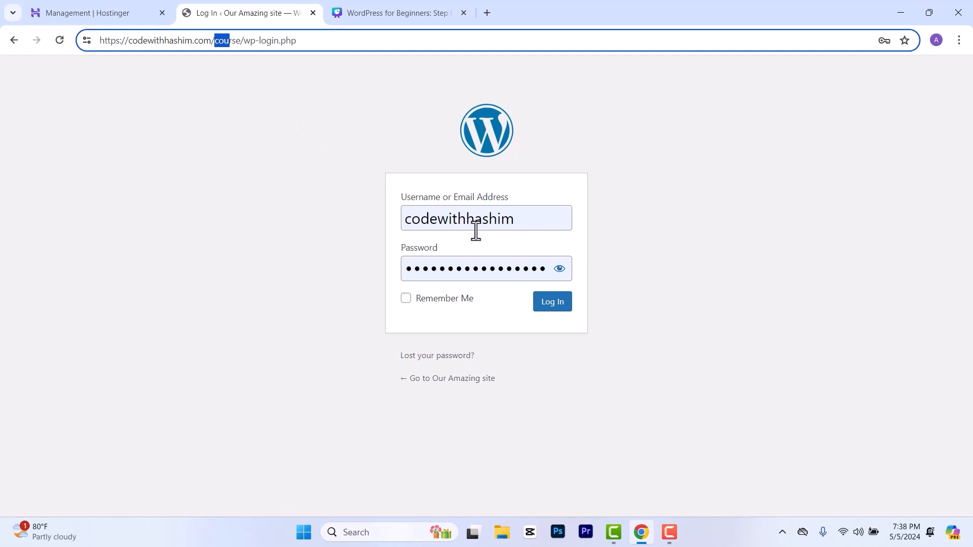
Step: Log in to the WordPress admin with the prefilled credentials and visit the site's front end
click(560, 304)
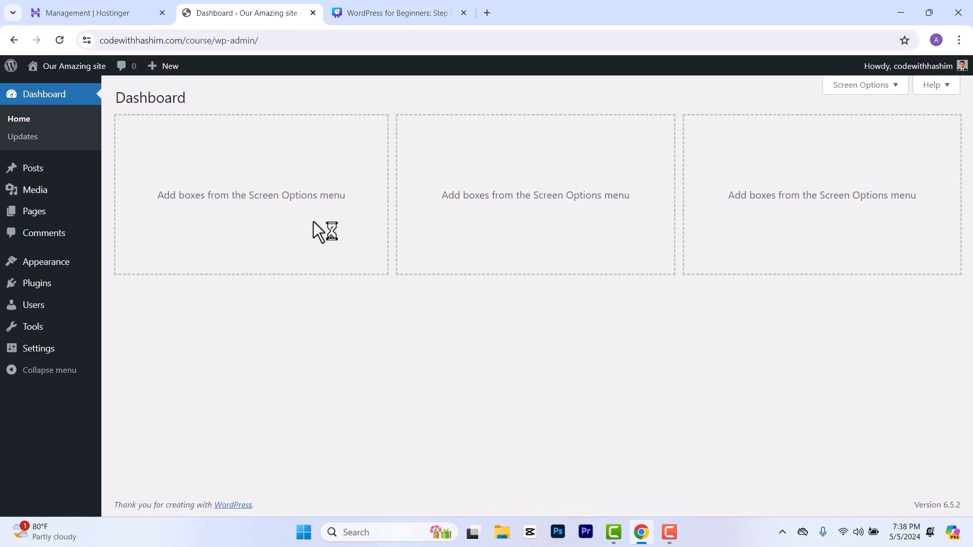
mouse_move(11, 66)
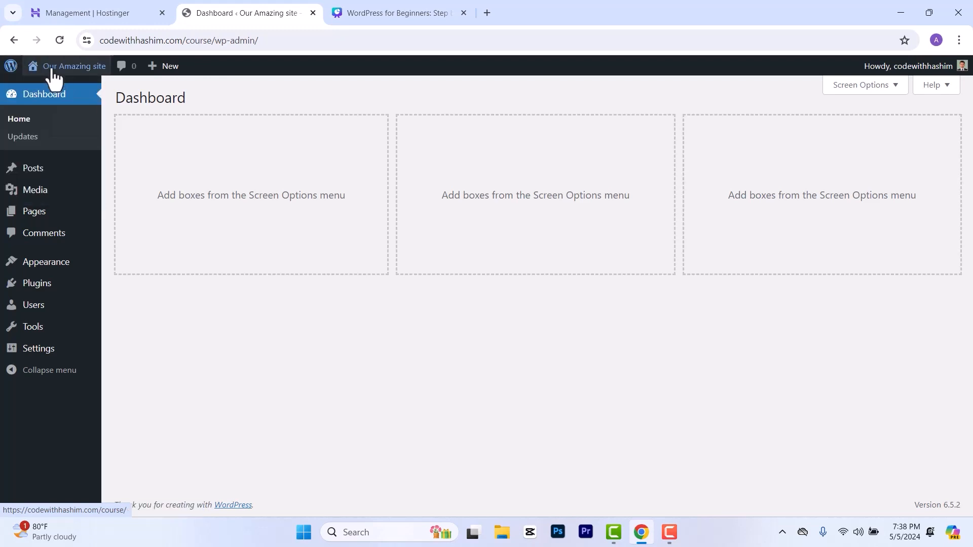
mouse_move(63, 71)
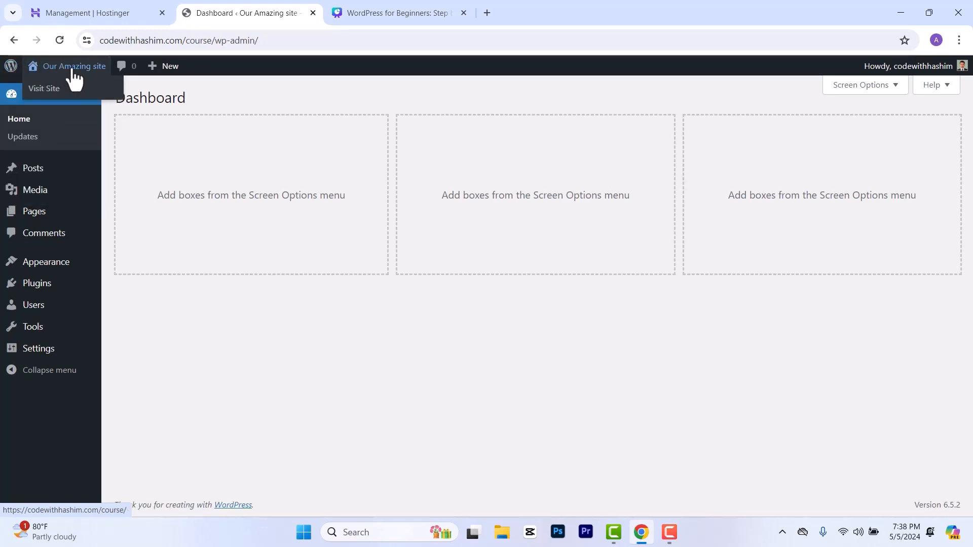
click(72, 69)
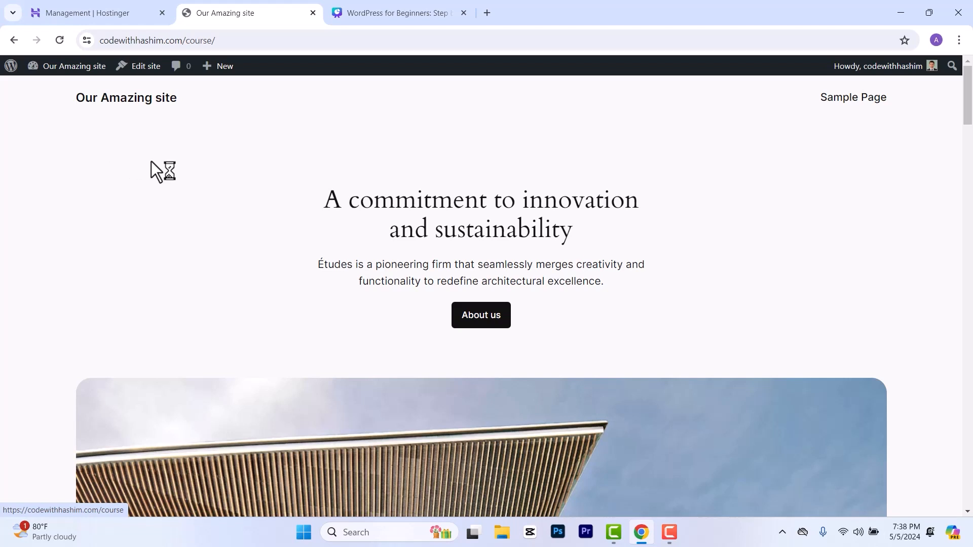
click(257, 41)
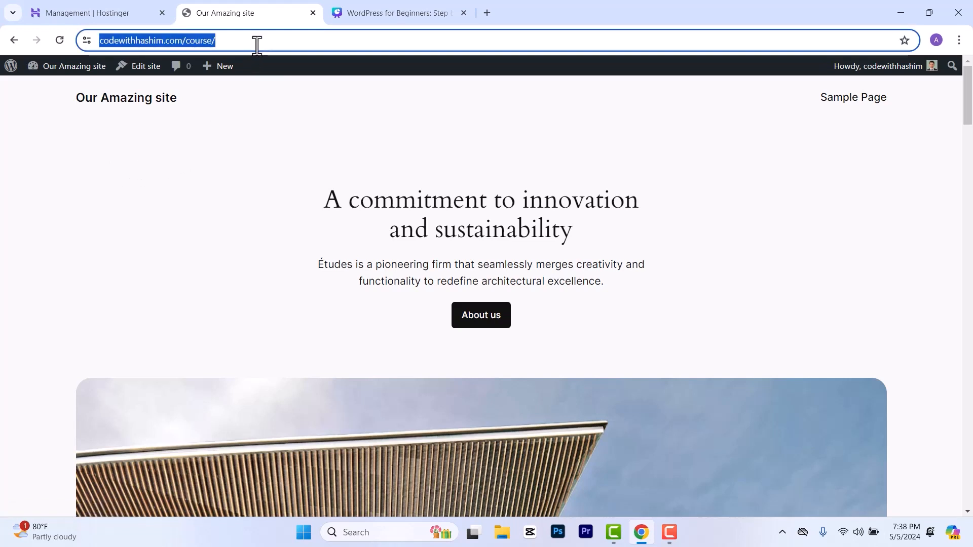
click(959, 40)
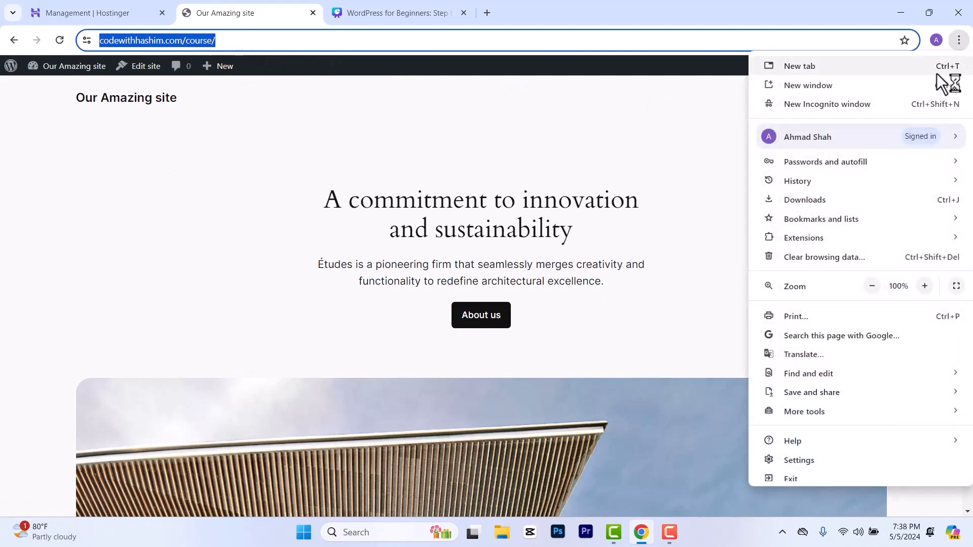
click(902, 103)
text(https://codewithhashim.com/course/)
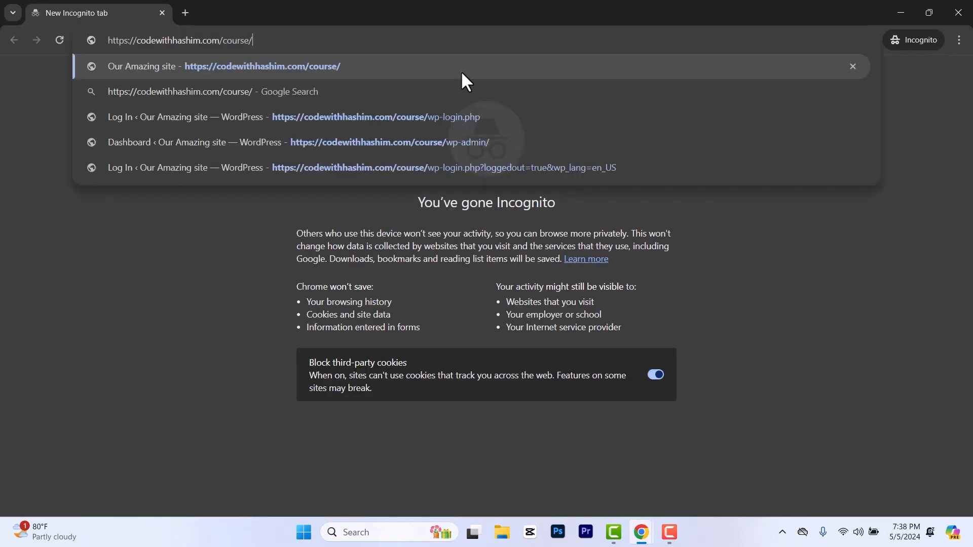
click(282, 68)
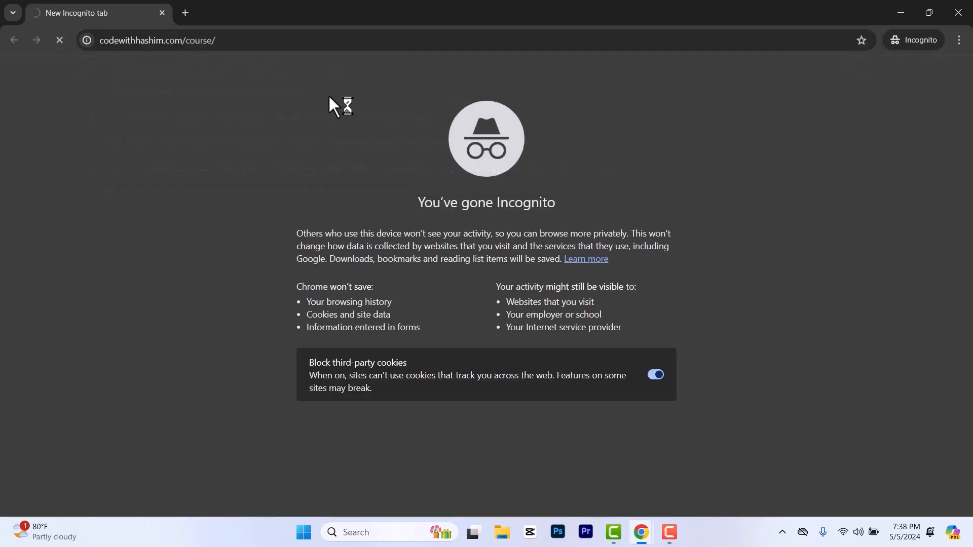
Step: Look over the public homepage as a logged-out visitor and close the Incognito window
scroll(355, 147, down, 2)
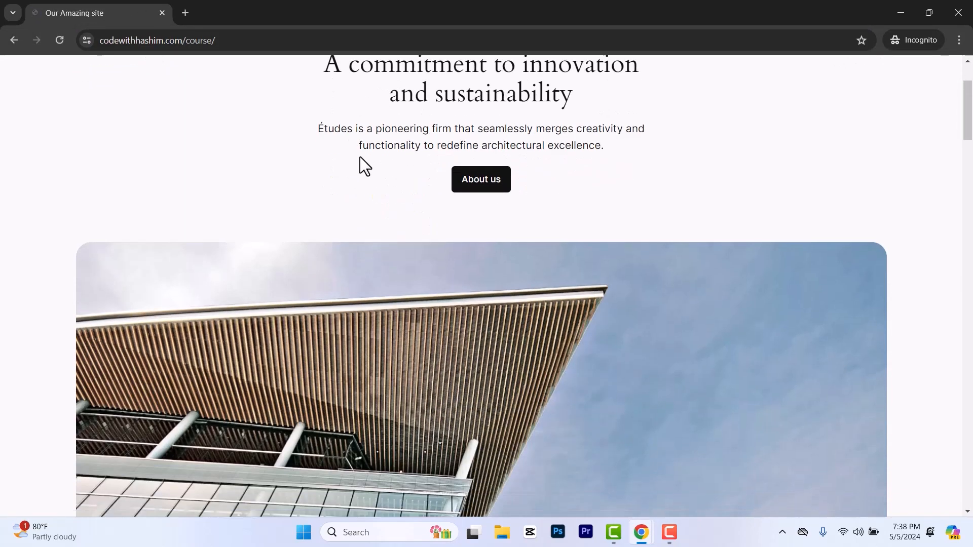
scroll(360, 160, down, 15)
scroll(400, 228, up, 11)
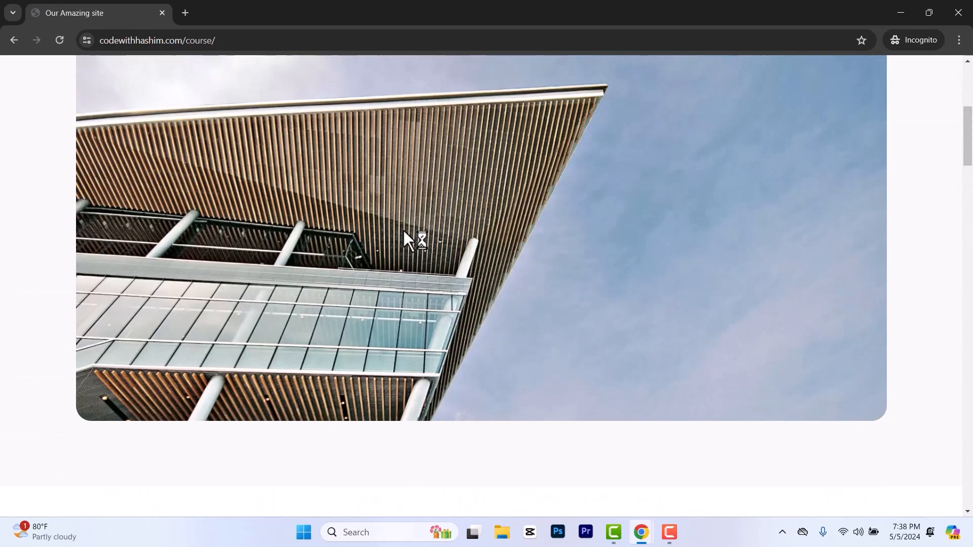
scroll(406, 233, up, 6)
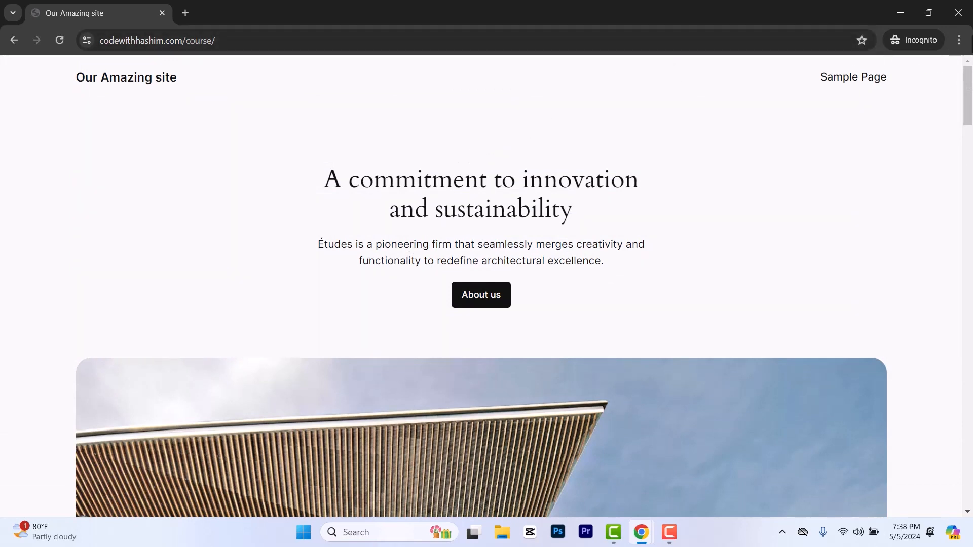
click(959, 14)
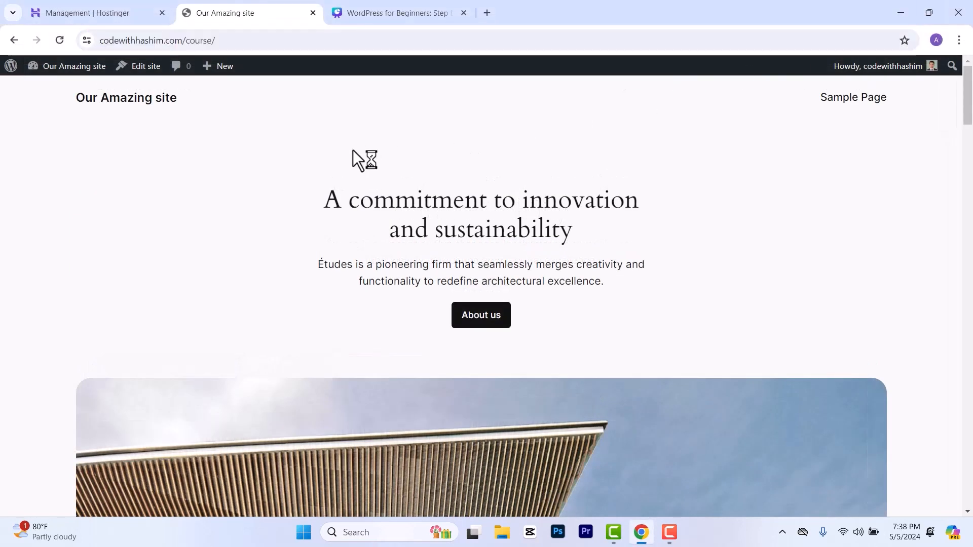
Step: Return to the admin dashboard and view the shortcuts for creating new content and the account options
click(76, 68)
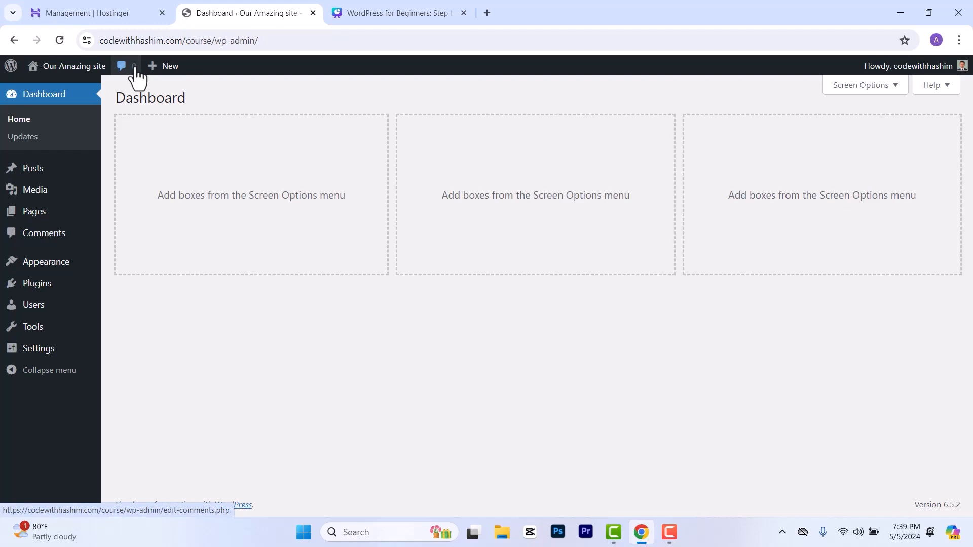
mouse_move(151, 71)
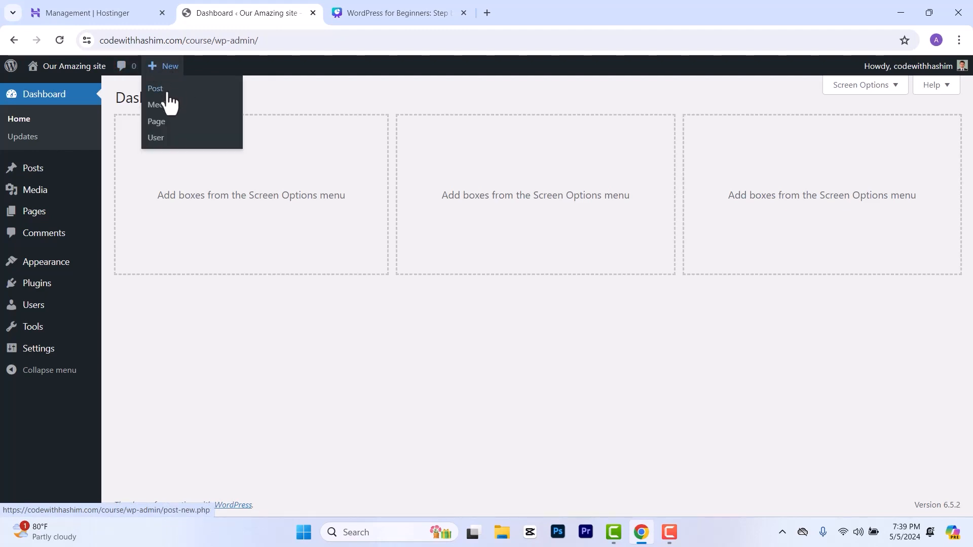
click(173, 142)
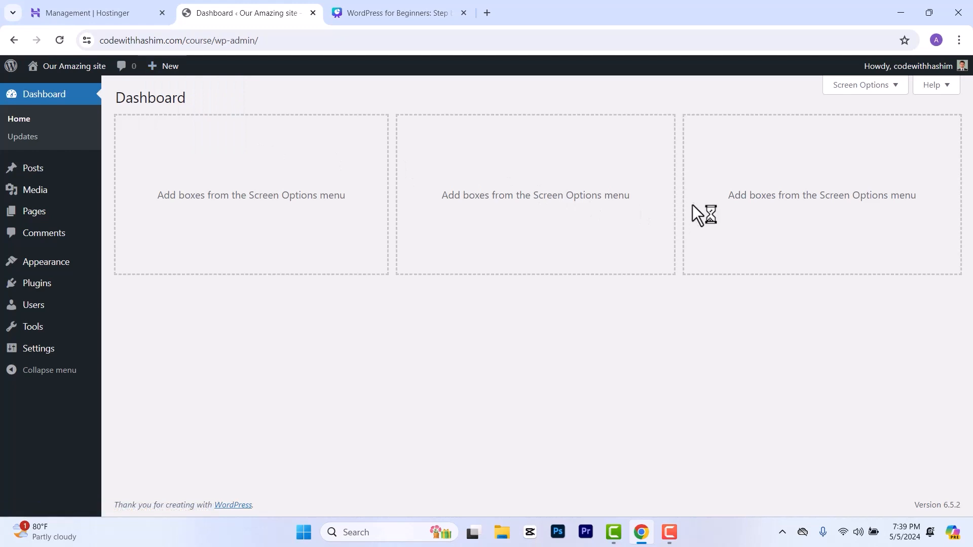
mouse_move(909, 69)
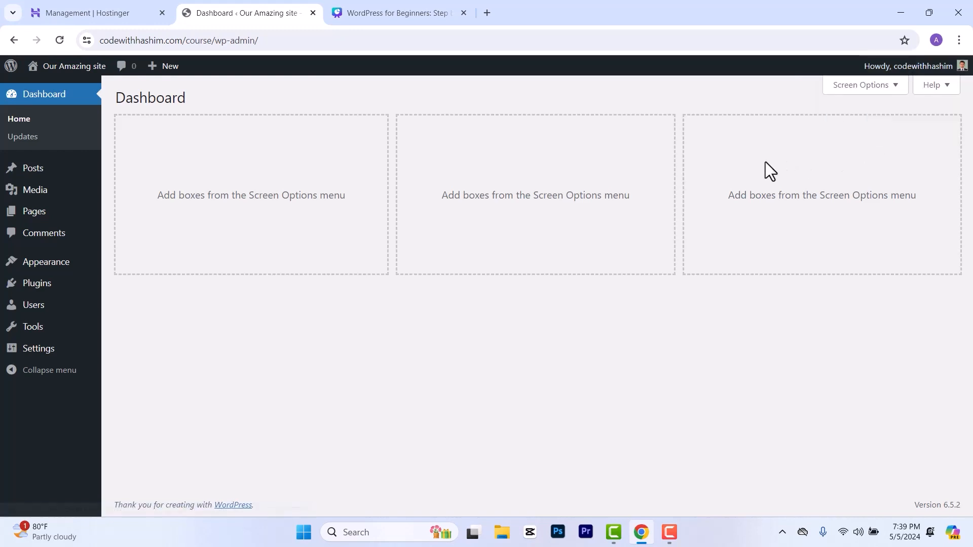
Step: Show the Site Health Status, At a Glance and Activity boxes on the dashboard through Screen Options
click(867, 90)
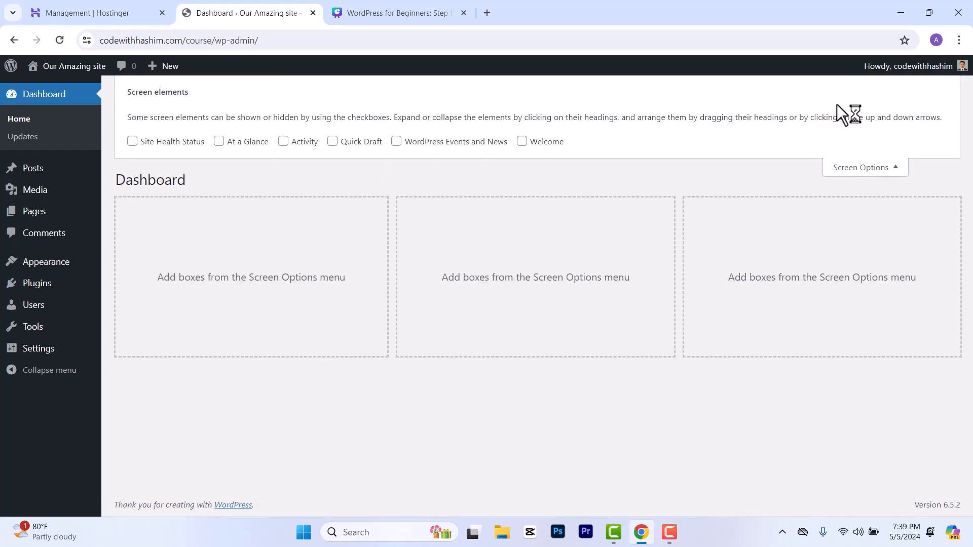
click(182, 145)
click(217, 144)
click(291, 143)
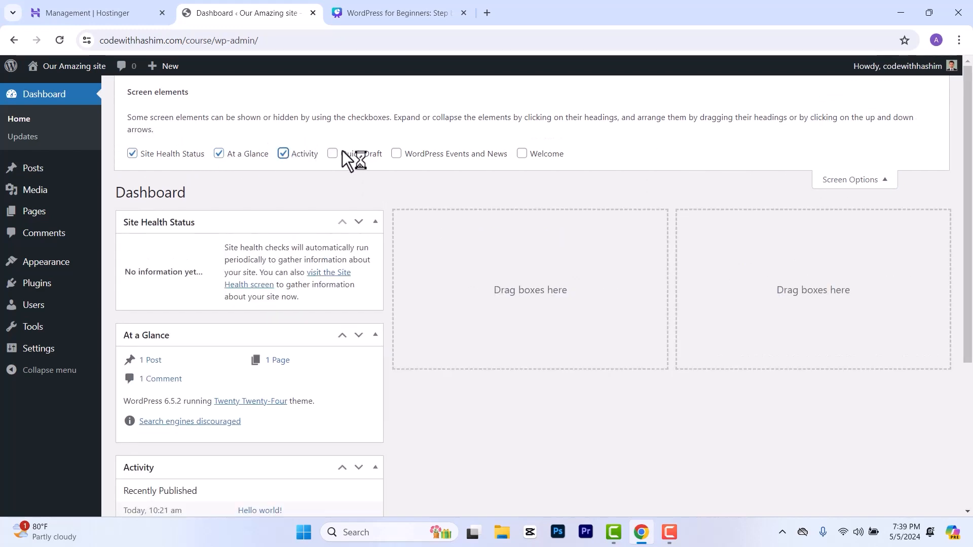
Step: Hide the Site Health Status, At a Glance and Activity boxes and collapse the Screen Options
click(180, 153)
click(218, 154)
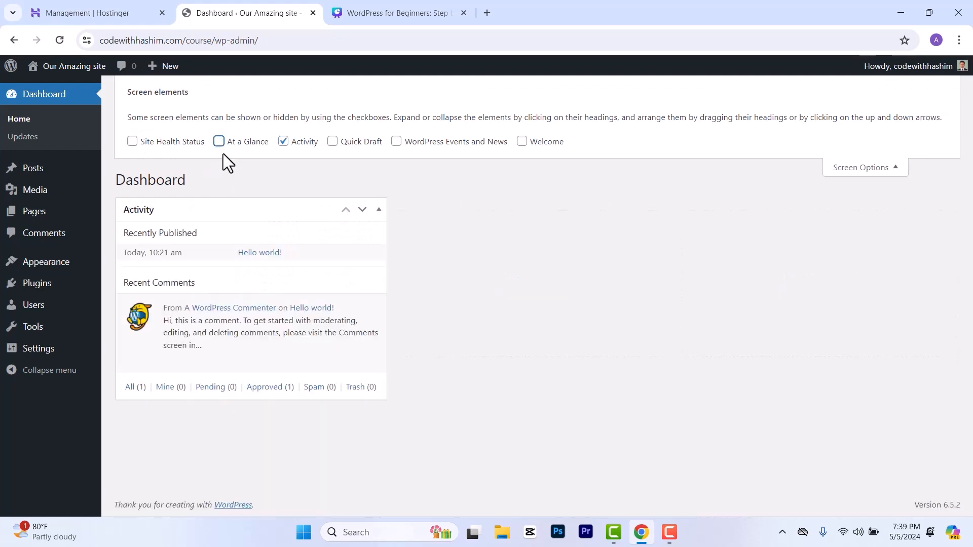
click(293, 144)
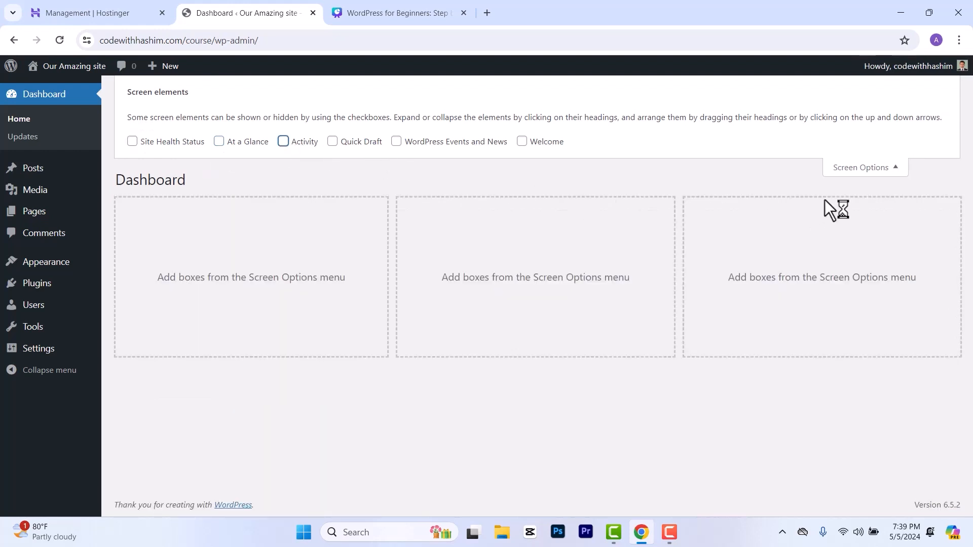
click(854, 171)
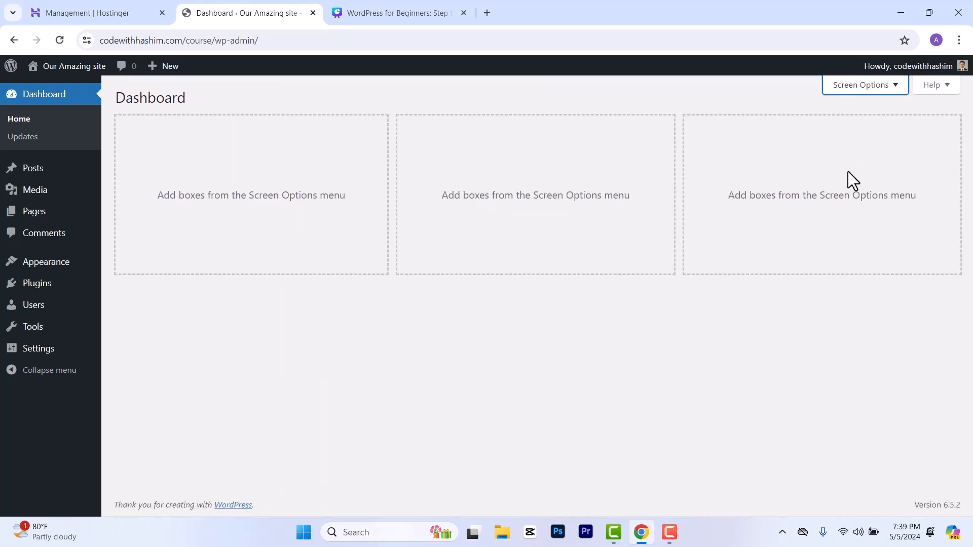
click(860, 96)
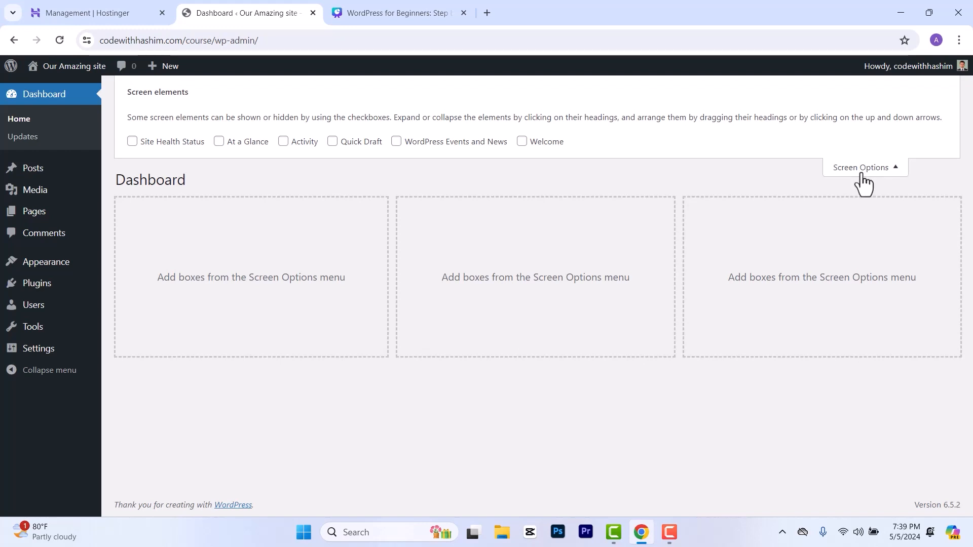
click(861, 168)
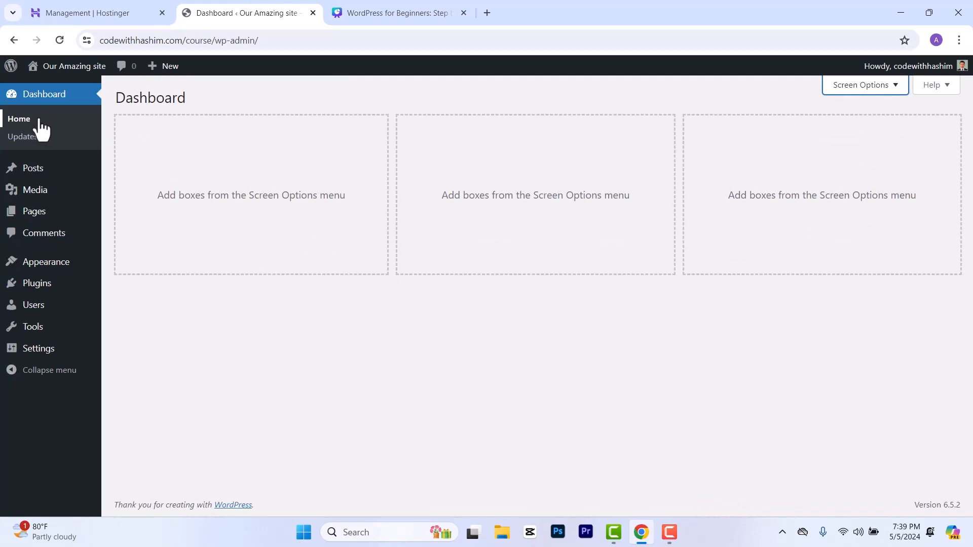
Step: Open the WordPress Updates page and check the update status of the core, plugins and themes
click(42, 141)
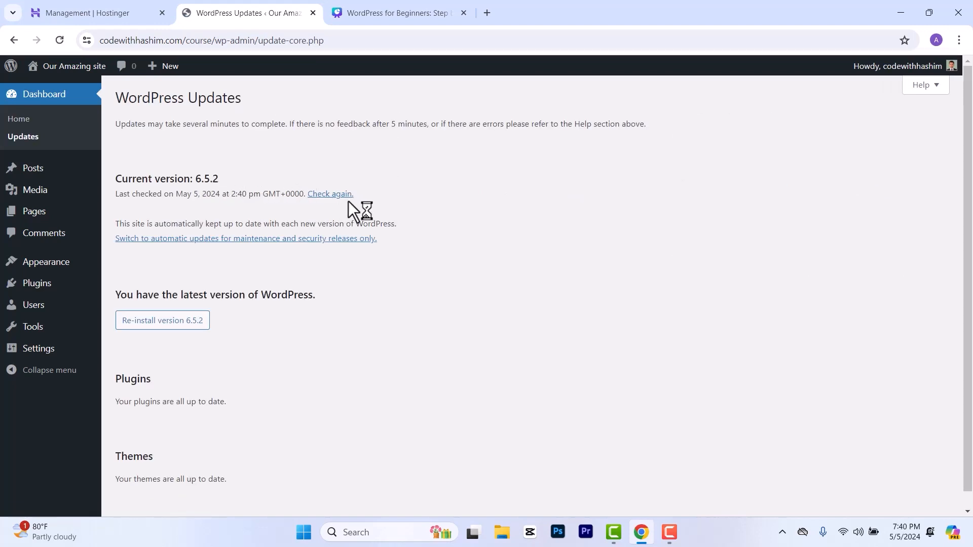
scroll(365, 212, down, 1)
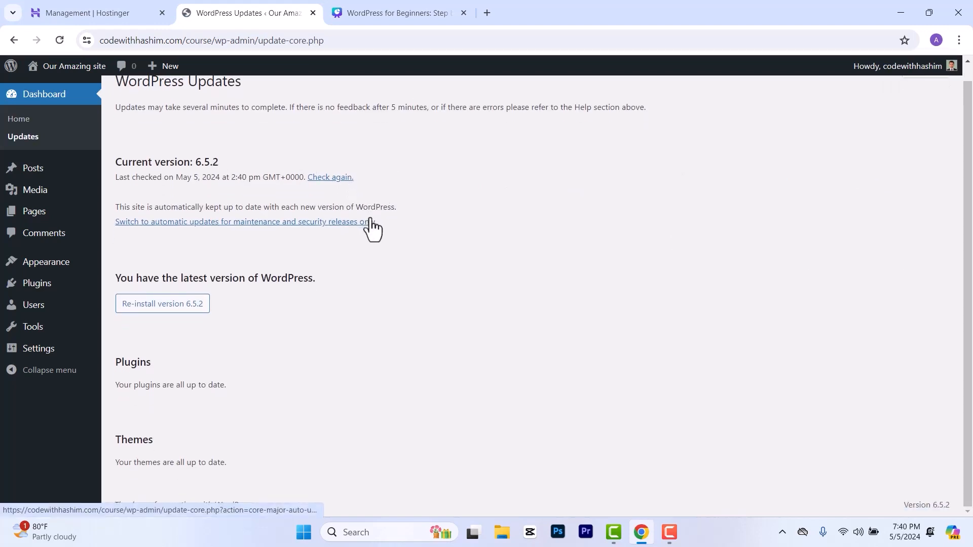
click(372, 223)
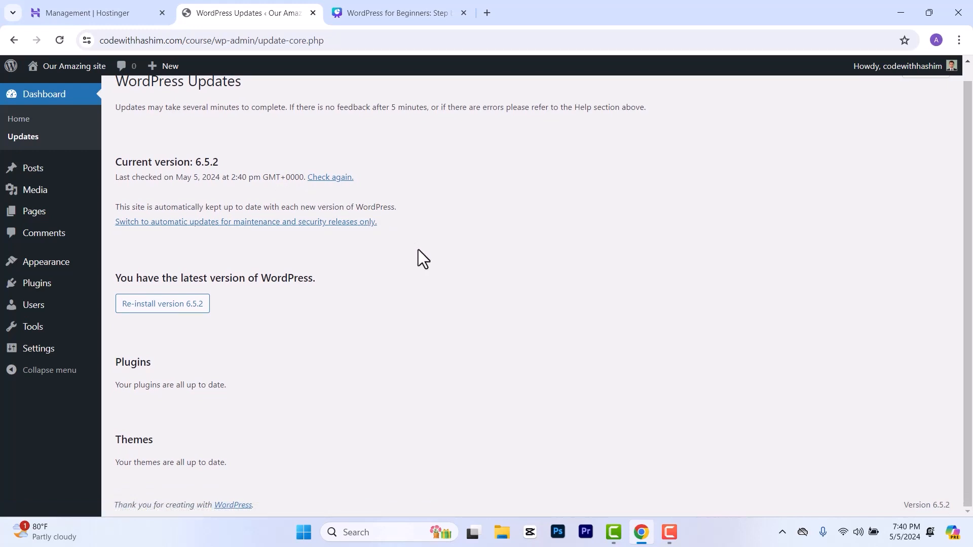
Step: Look through the admin screens for posts, media library, pages, comments and installed themes
click(54, 175)
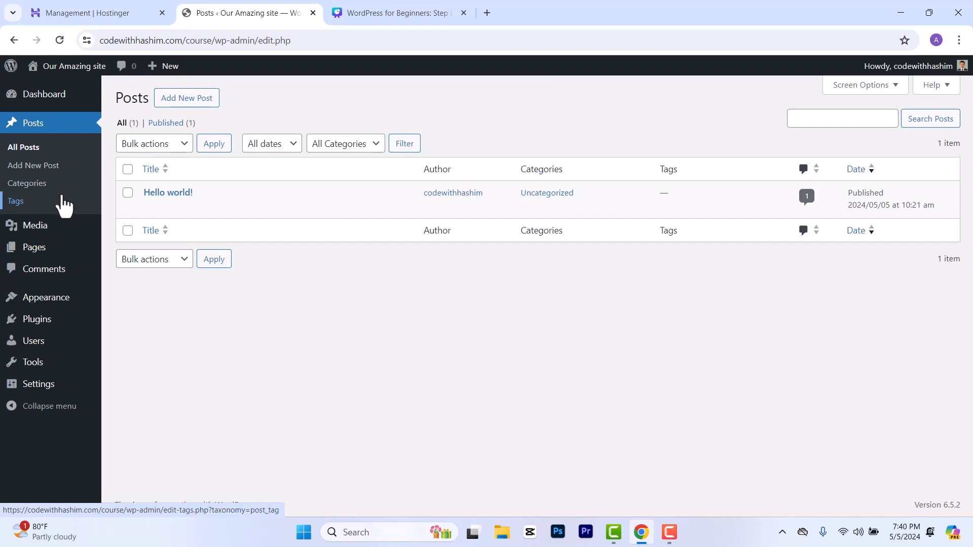
click(60, 230)
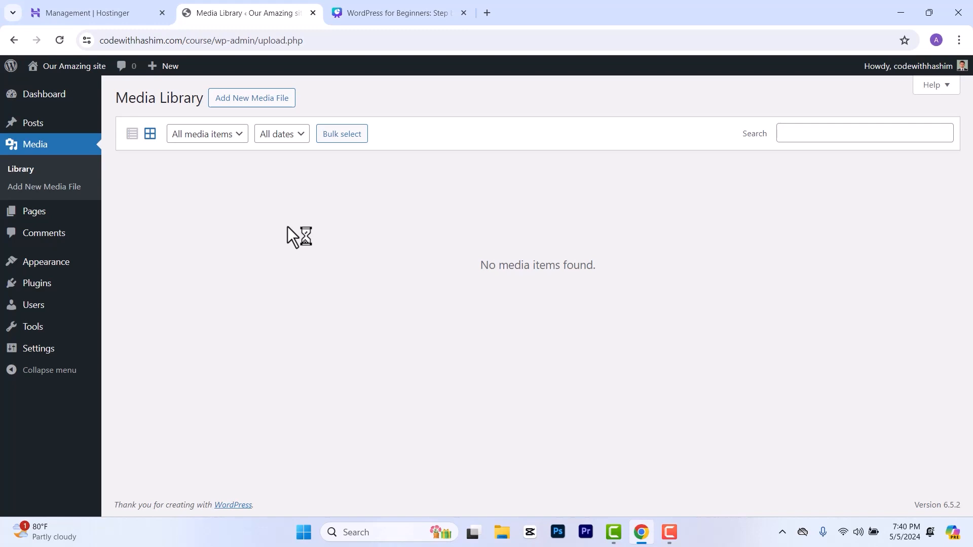
click(93, 213)
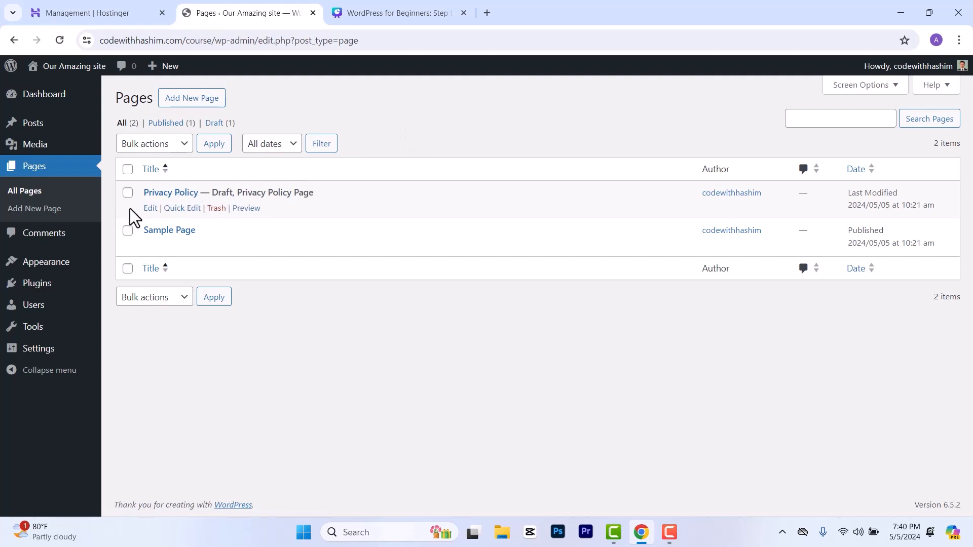
click(73, 234)
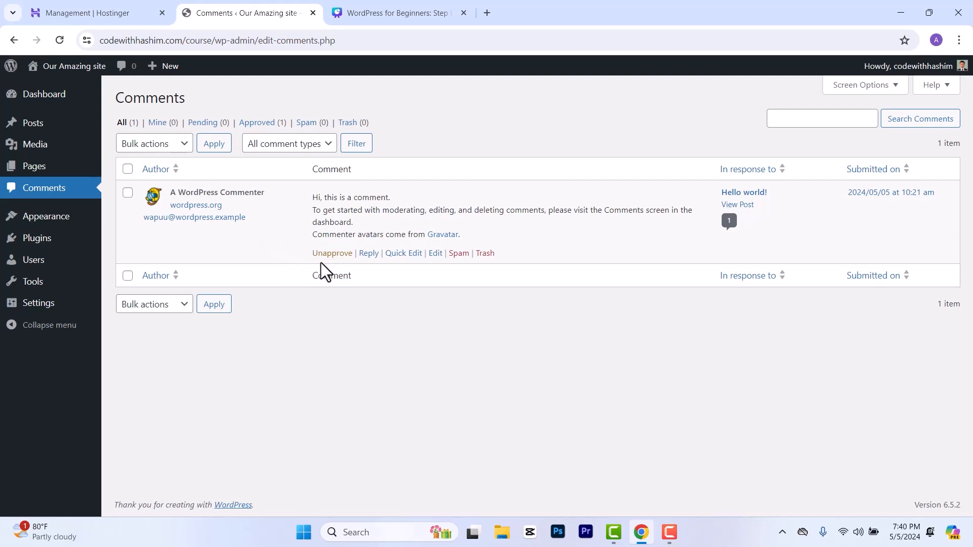
click(59, 224)
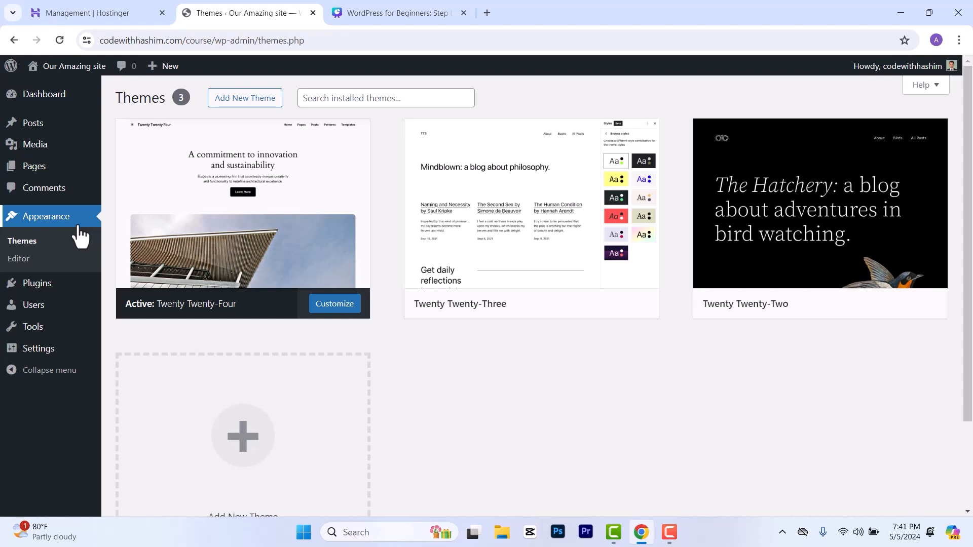
Step: Look through the admin screens for installed plugins, users and available tools
click(71, 288)
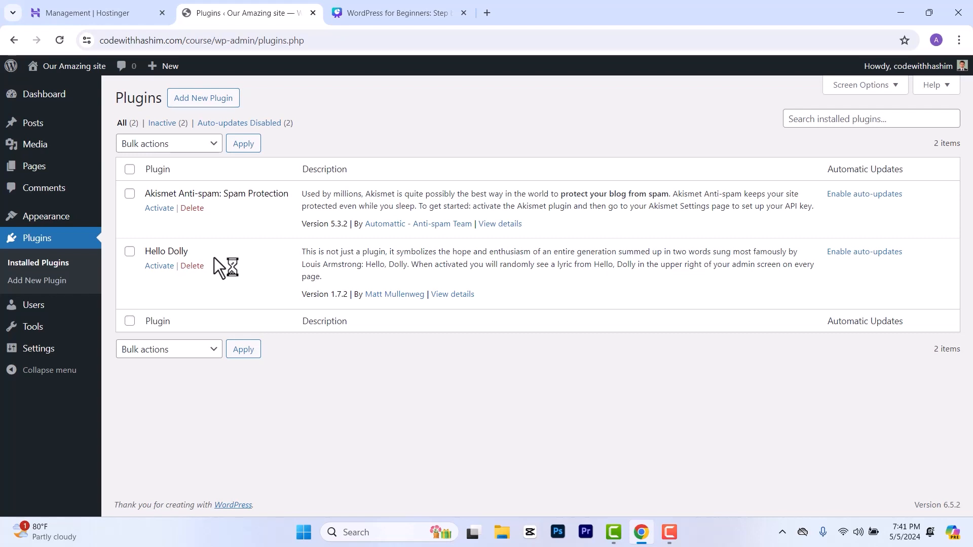
click(76, 306)
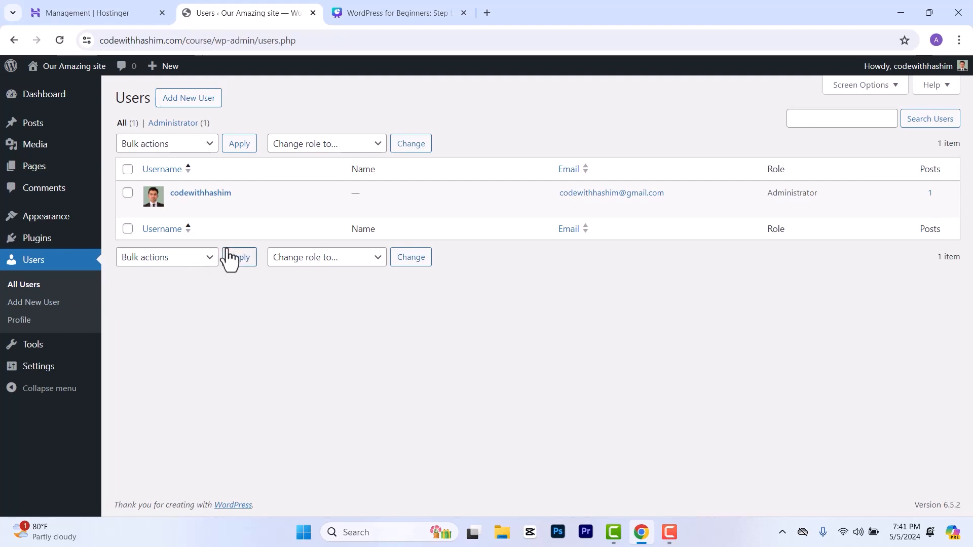
click(66, 346)
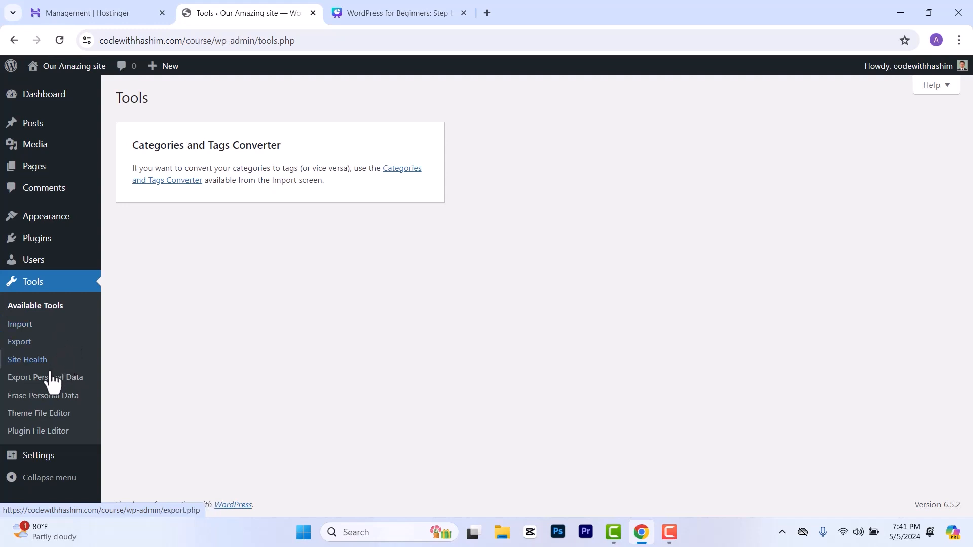
Step: Open the General Settings and enter "Coding Wizards" as the site title
click(46, 449)
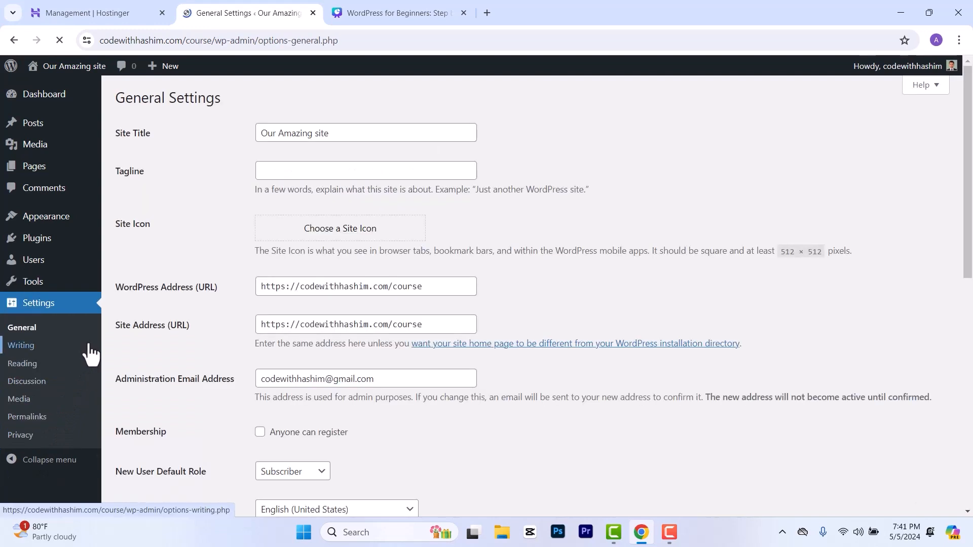
scroll(96, 344, down, 2)
scroll(124, 324, up, 2)
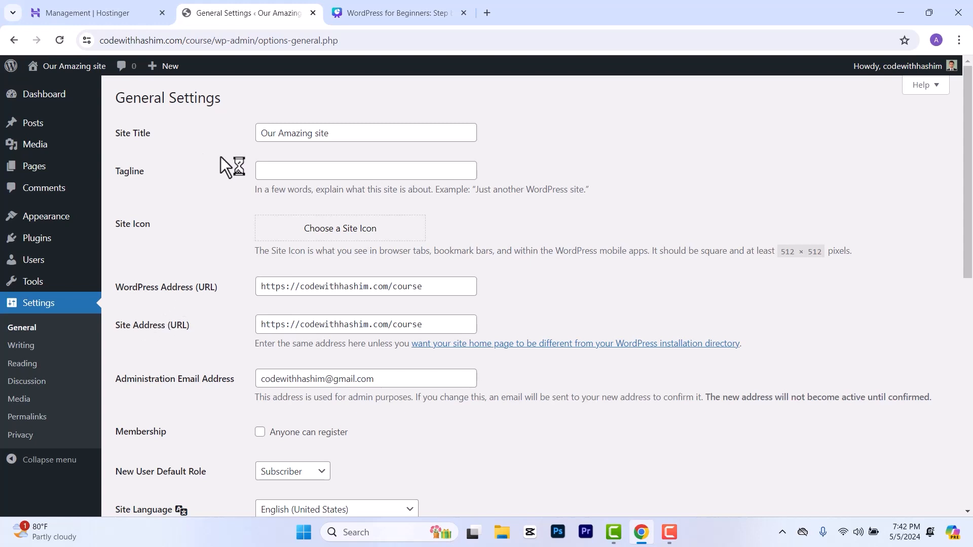
drag(345, 134, 258, 133)
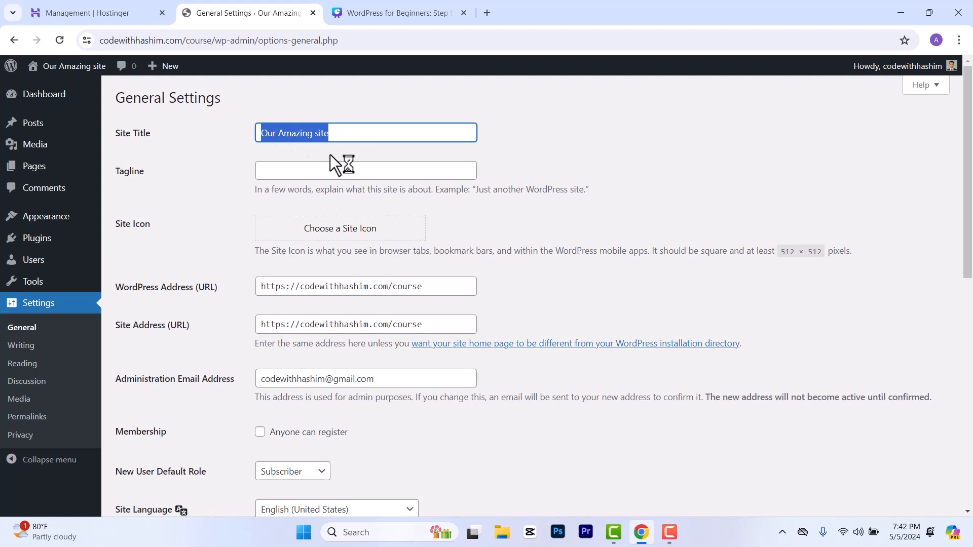
text(Coding )
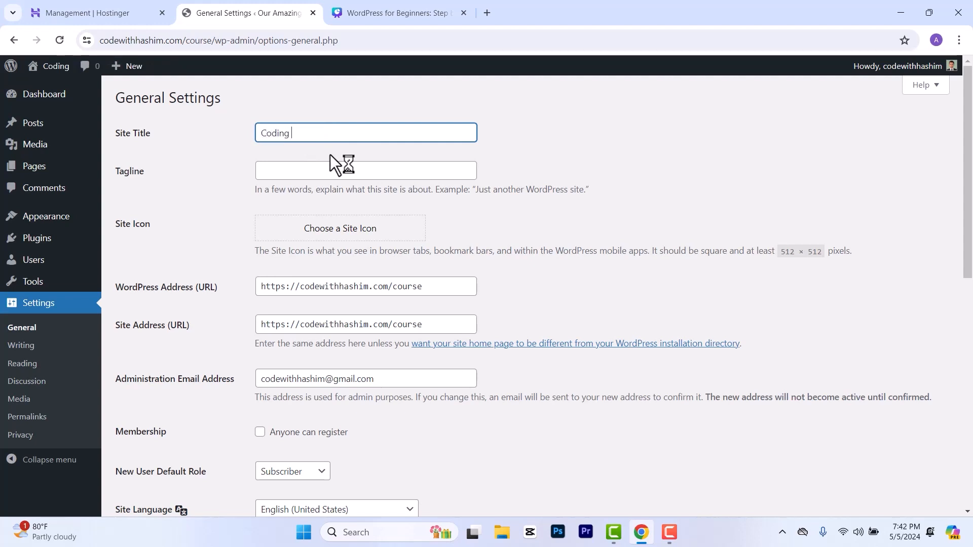
text(Wizards)
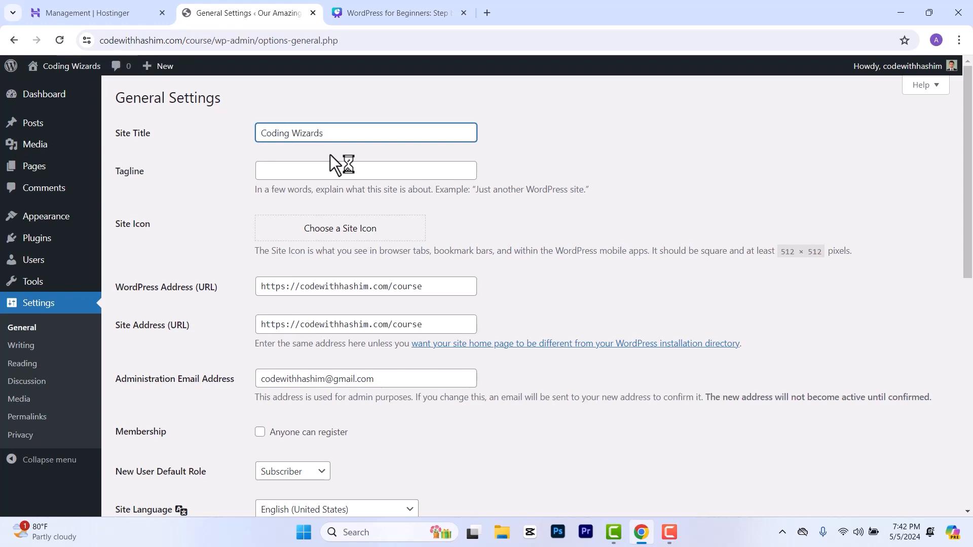
Step: Enter "Where all coding genius come together!" as the site's tagline
click(372, 177)
text(W)
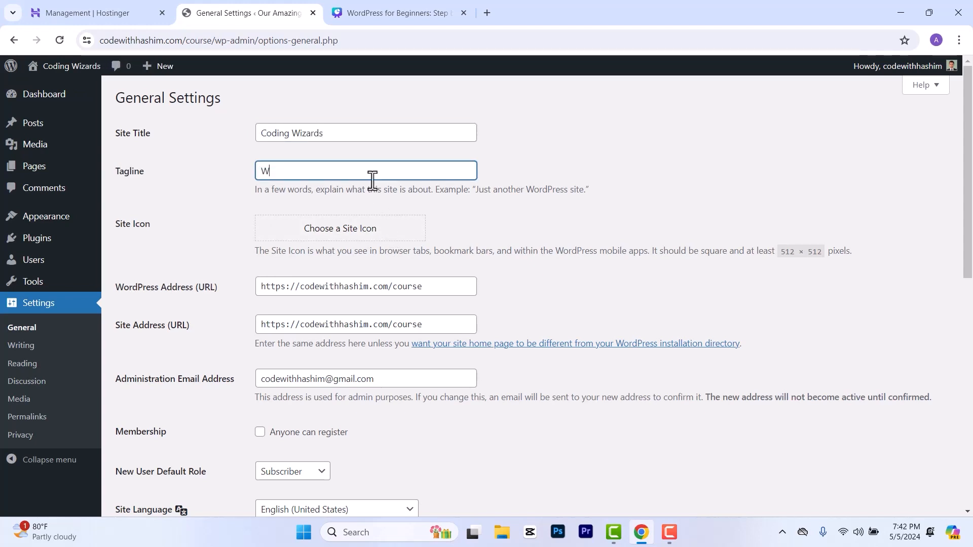
text(here )
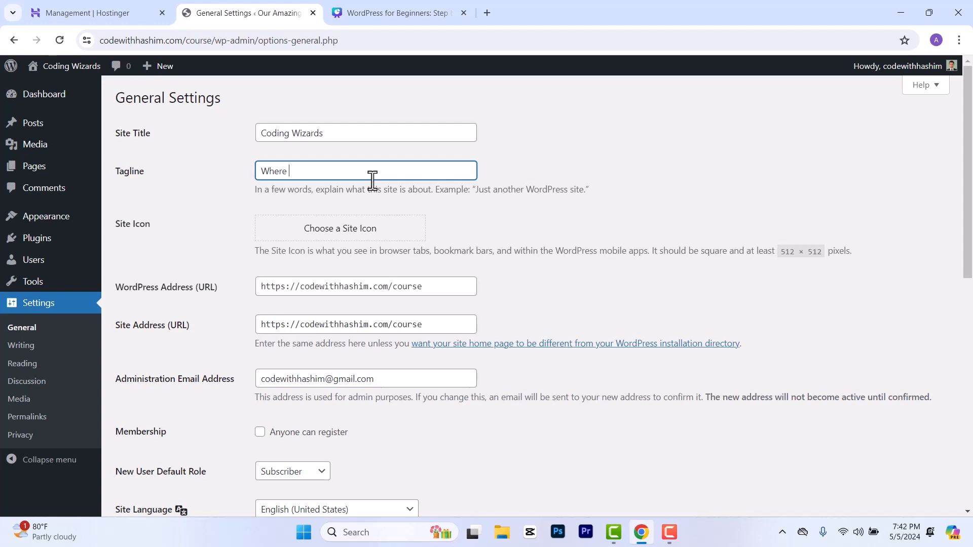
text(all coding genius come together!)
click(604, 218)
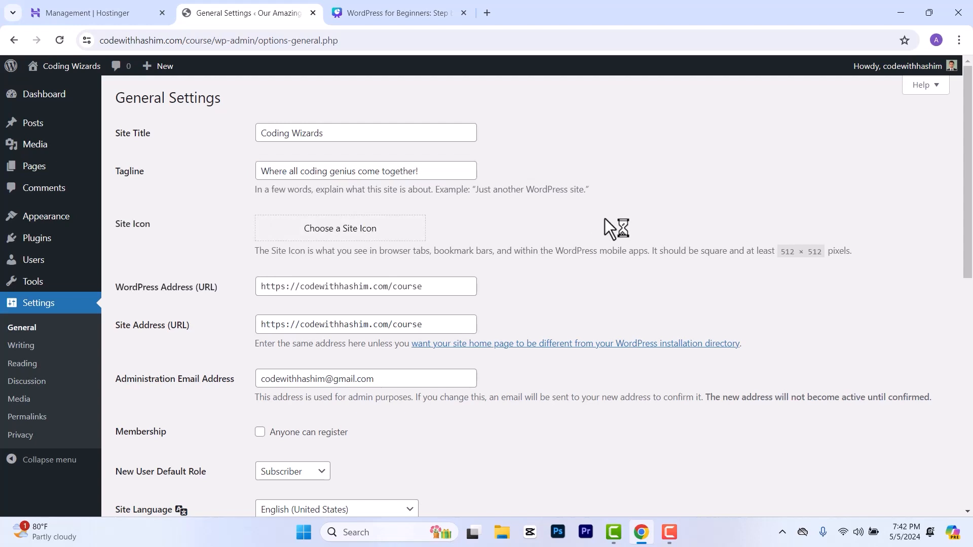
Step: Review the remaining General Settings, including site addresses, membership, the new user role choices, timezone, and date and time formats
scroll(604, 219, down, 2)
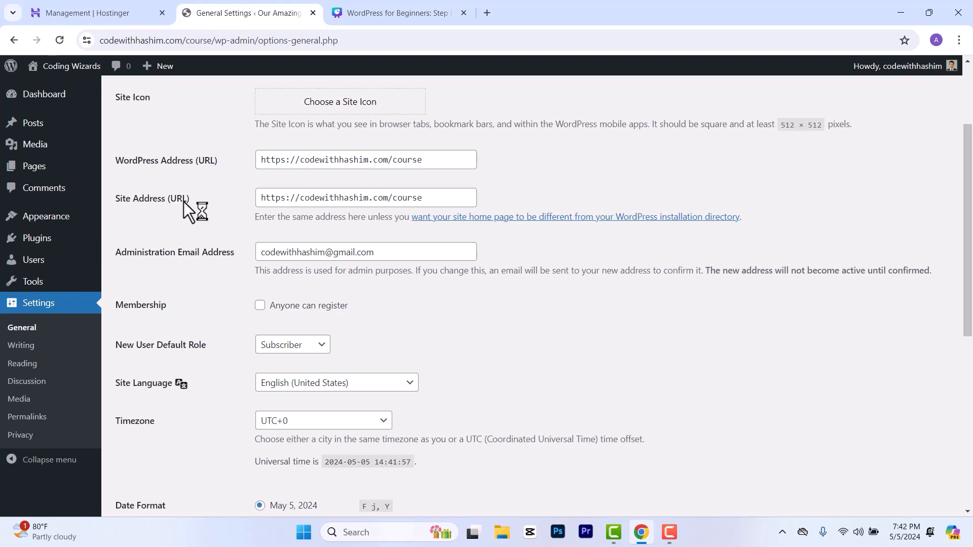
scroll(183, 202, down, 1)
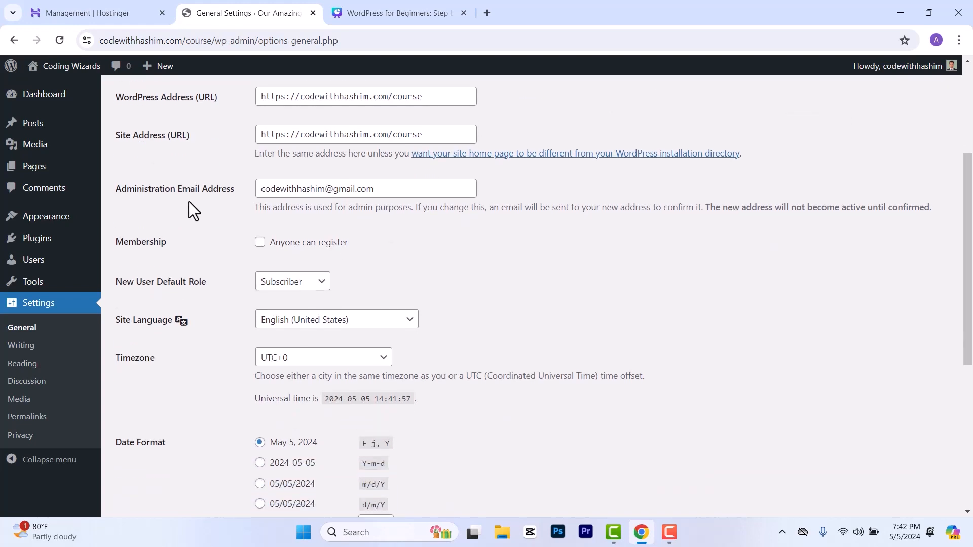
scroll(188, 202, down, 1)
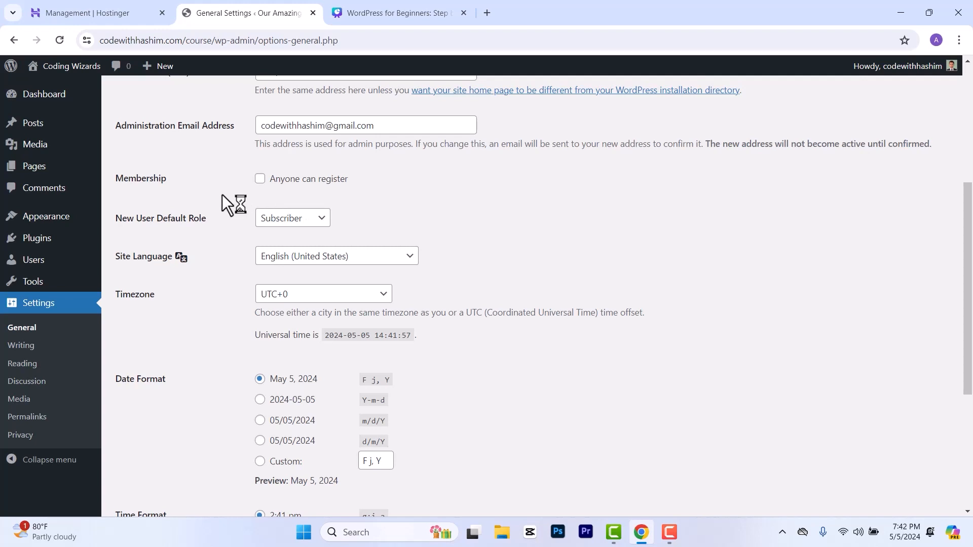
scroll(189, 184, down, 1)
click(288, 156)
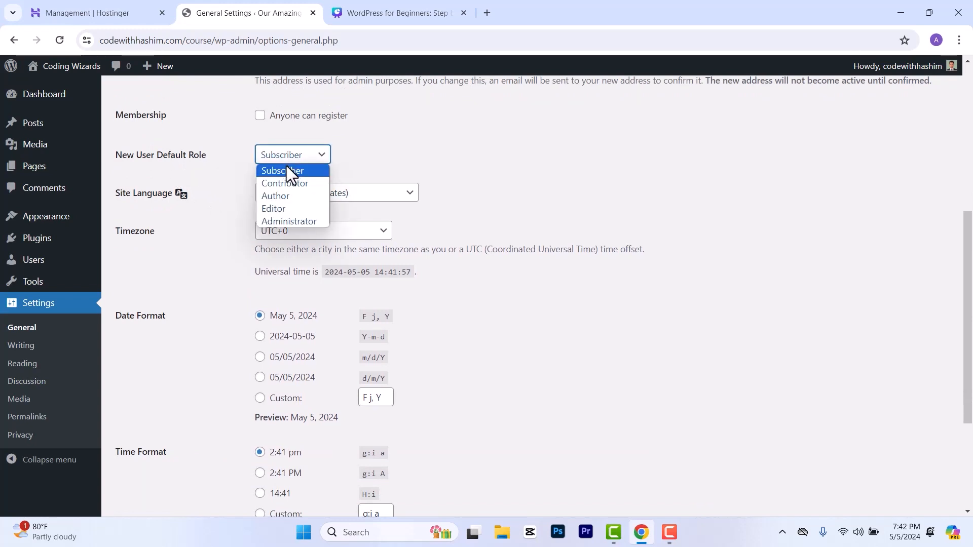
click(204, 208)
scroll(205, 207, down, 2)
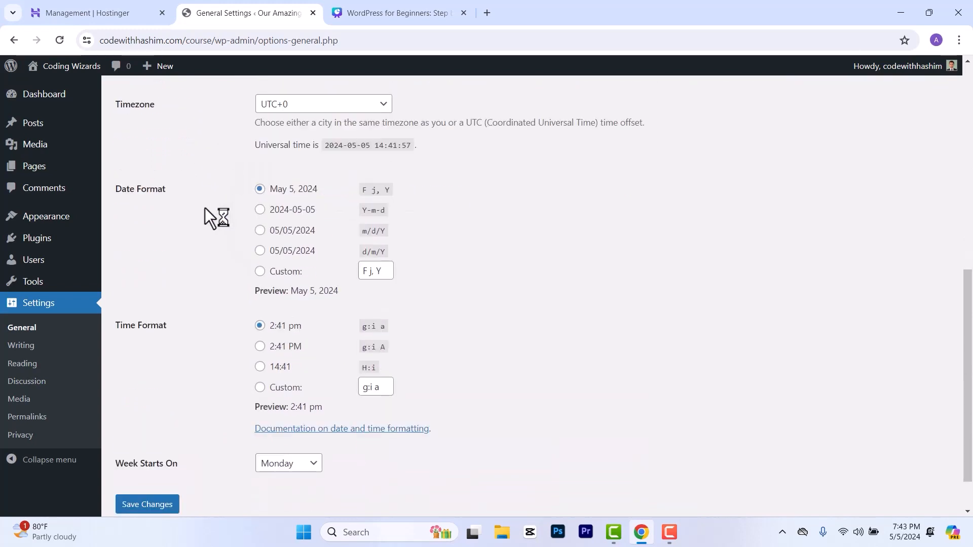
Step: Open the Writing Settings and review the default post options and the post-via-email section
click(46, 348)
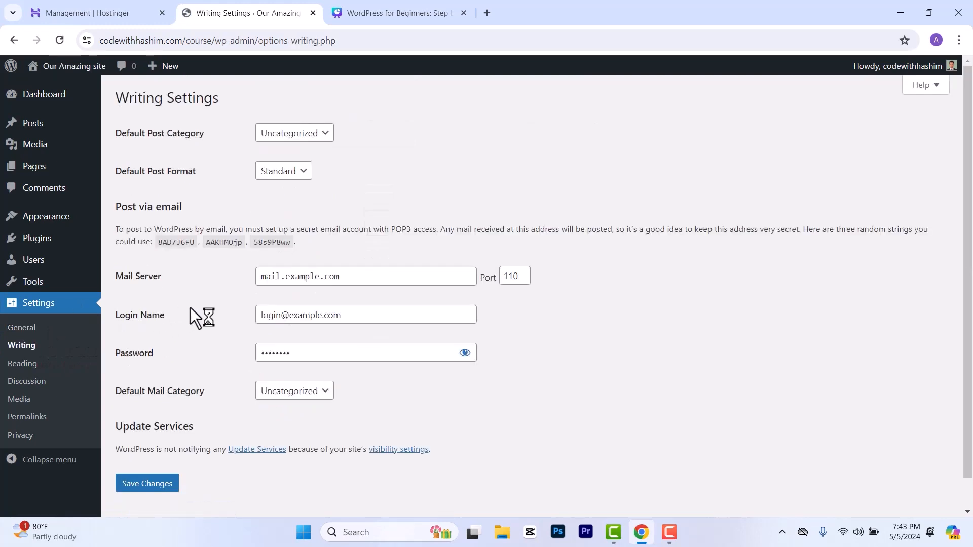
scroll(192, 308, down, 1)
scroll(190, 308, up, 1)
scroll(190, 309, down, 1)
Step: Review the Reading Settings for homepage display, feeds and search engine visibility, and save them
click(37, 365)
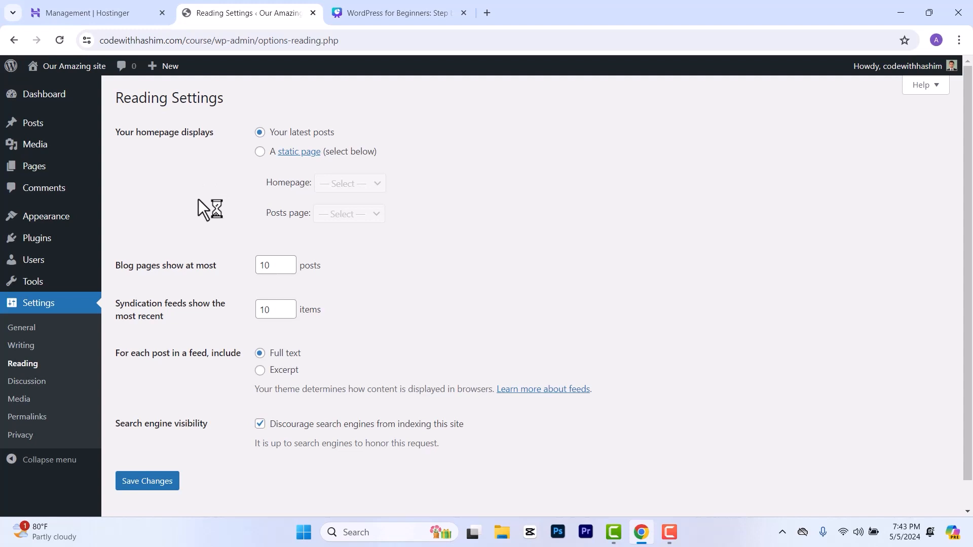
scroll(200, 200, down, 1)
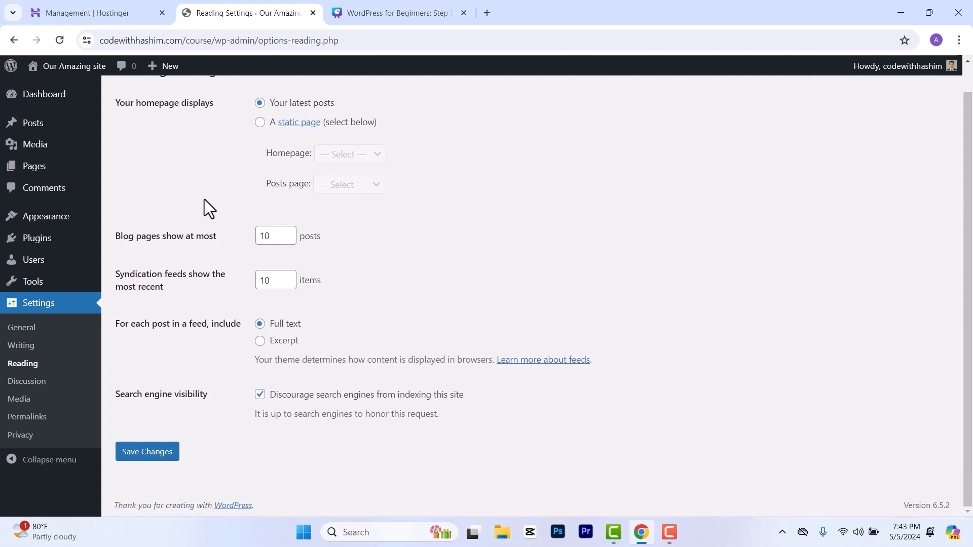
scroll(205, 199, up, 1)
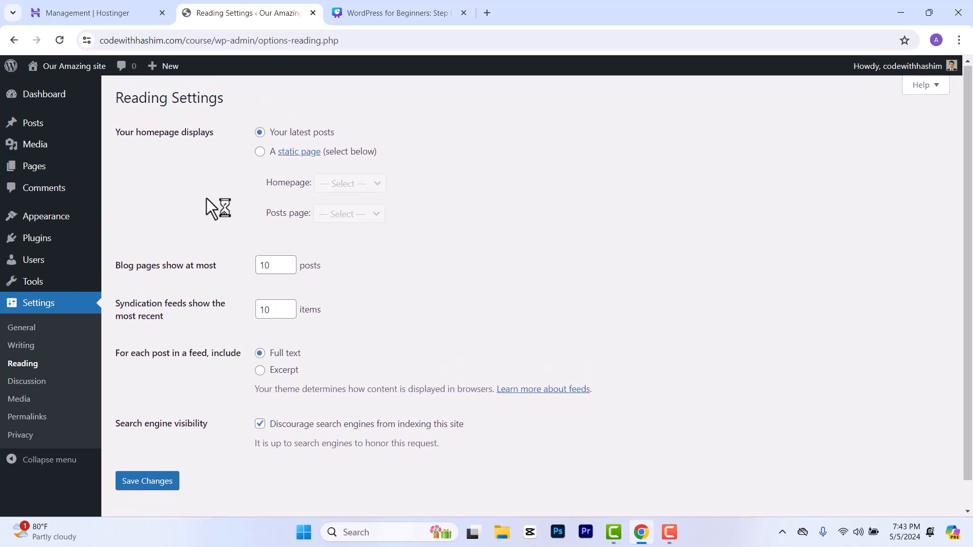
scroll(209, 202, down, 1)
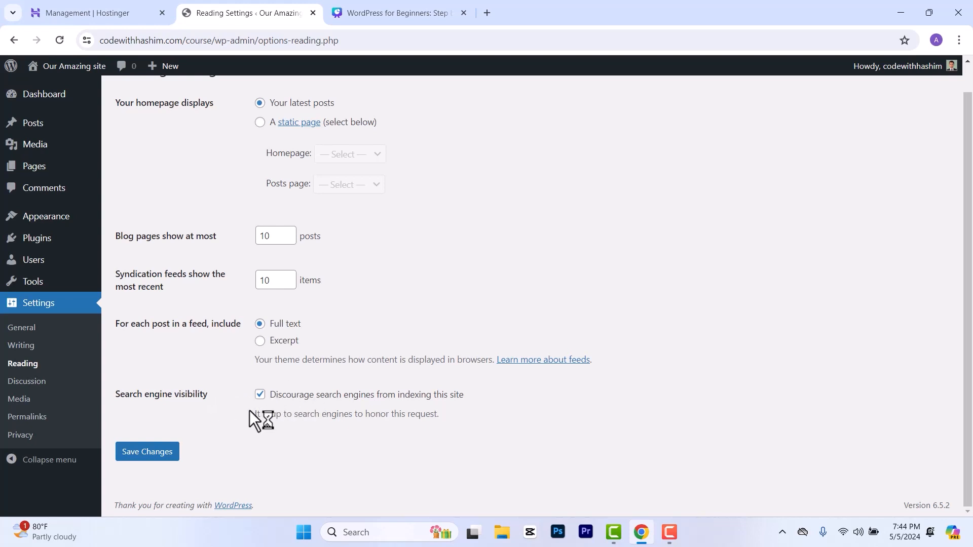
click(172, 453)
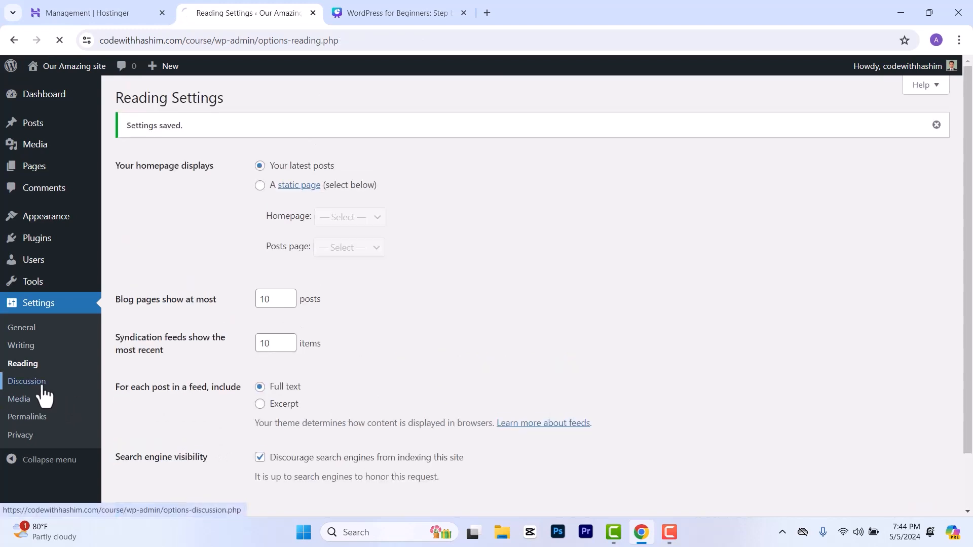
Step: Look through the Discussion Settings and the Media Settings for image sizes and uploads
scroll(41, 393, down, 3)
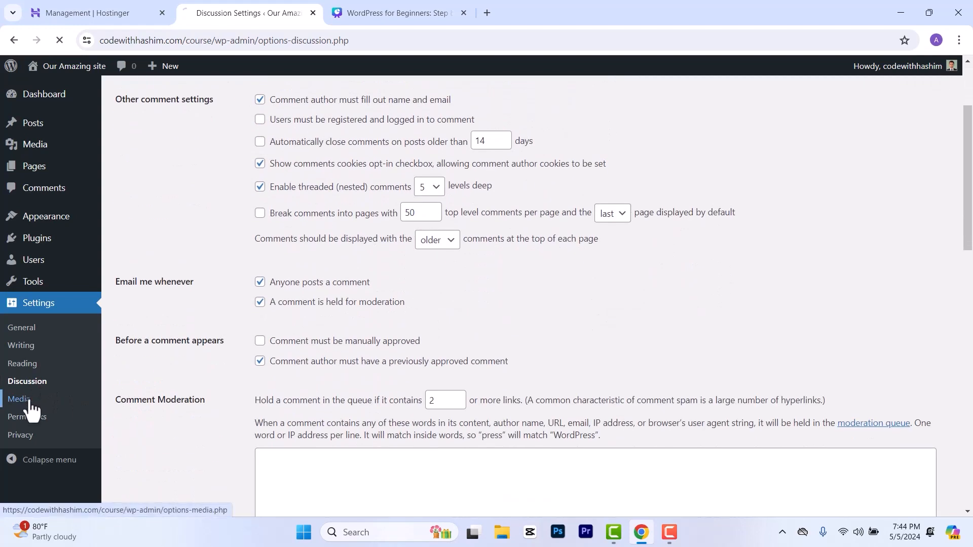
click(26, 400)
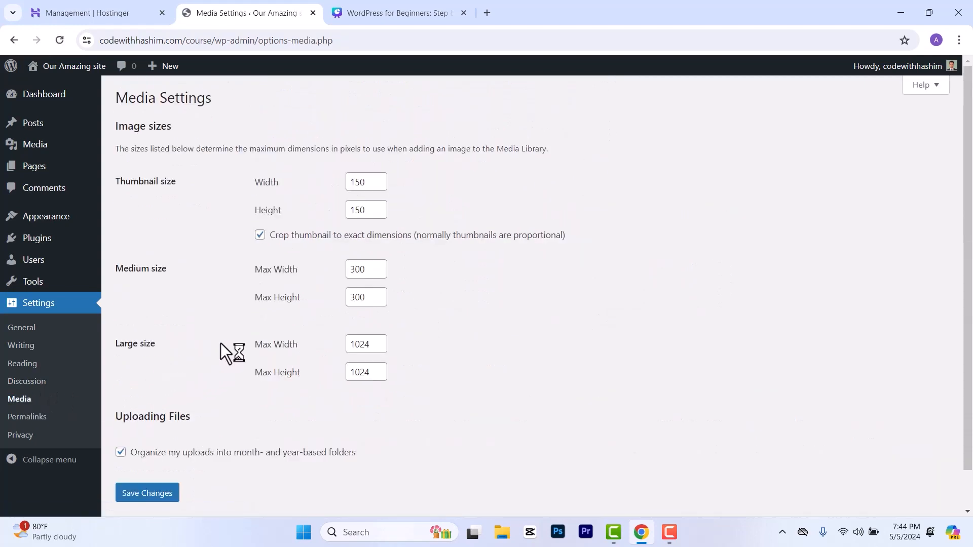
scroll(229, 330, down, 2)
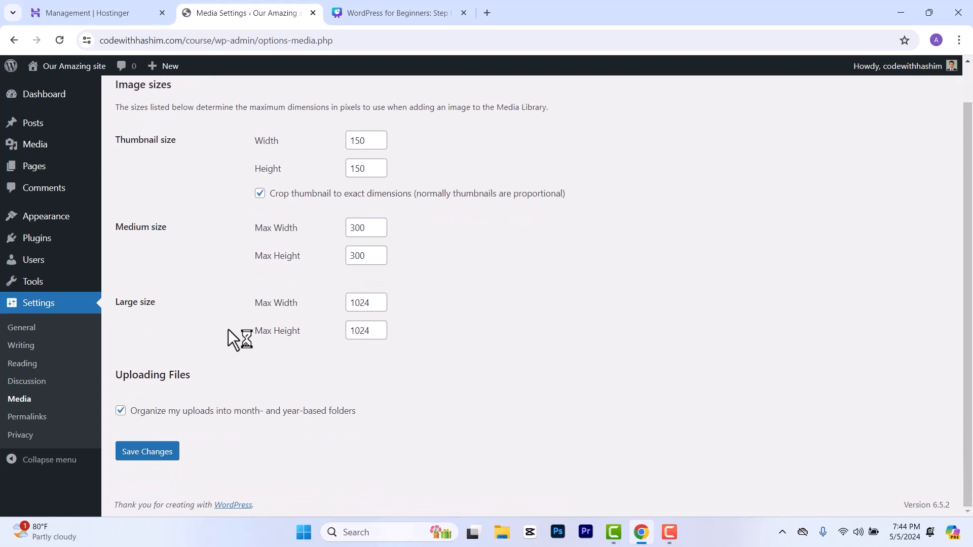
Step: Set the site's permalink structure to Post name and save the Permalink Settings
click(39, 417)
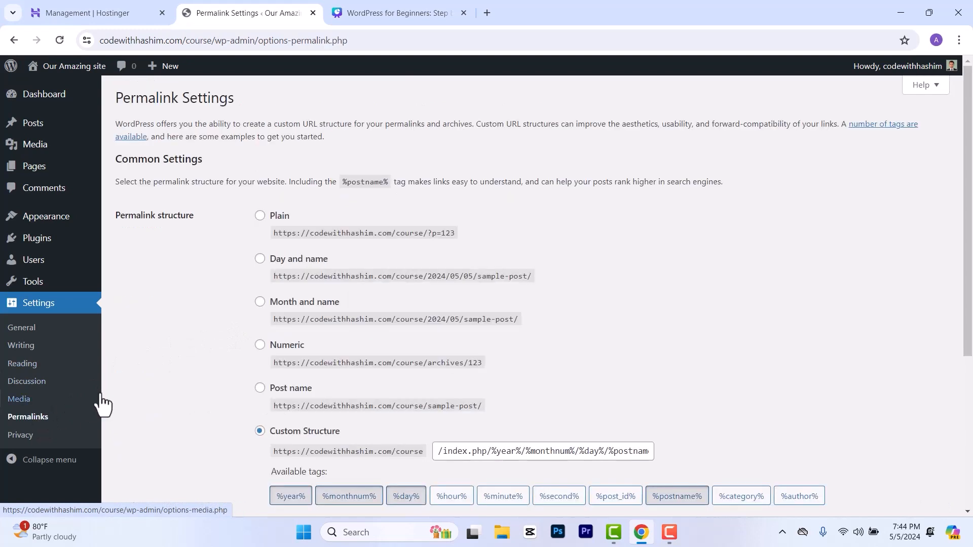
scroll(234, 324, down, 1)
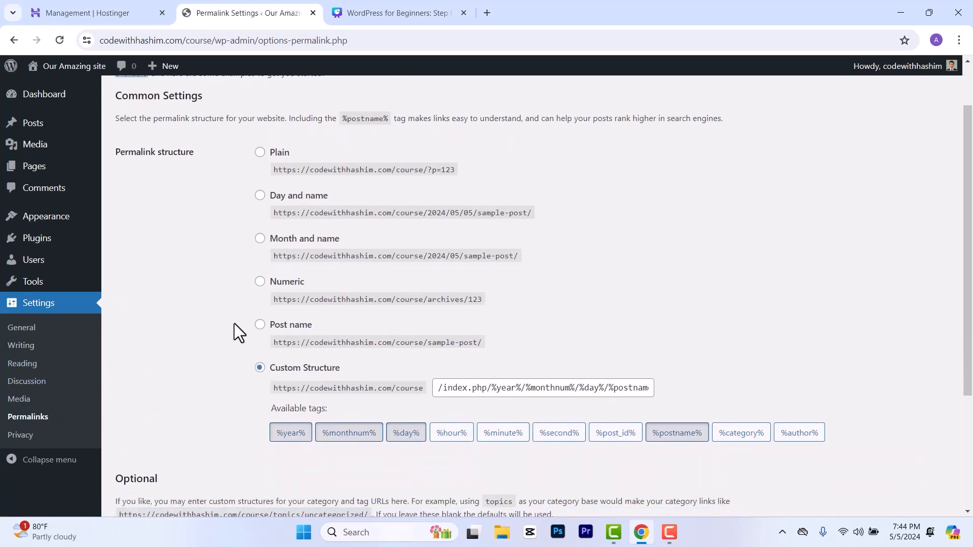
scroll(234, 324, up, 1)
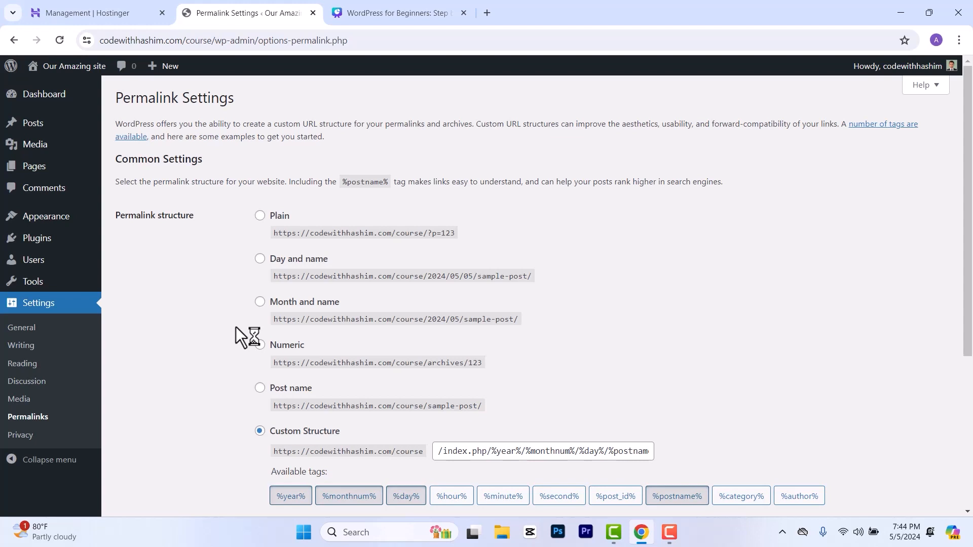
scroll(236, 335, down, 1)
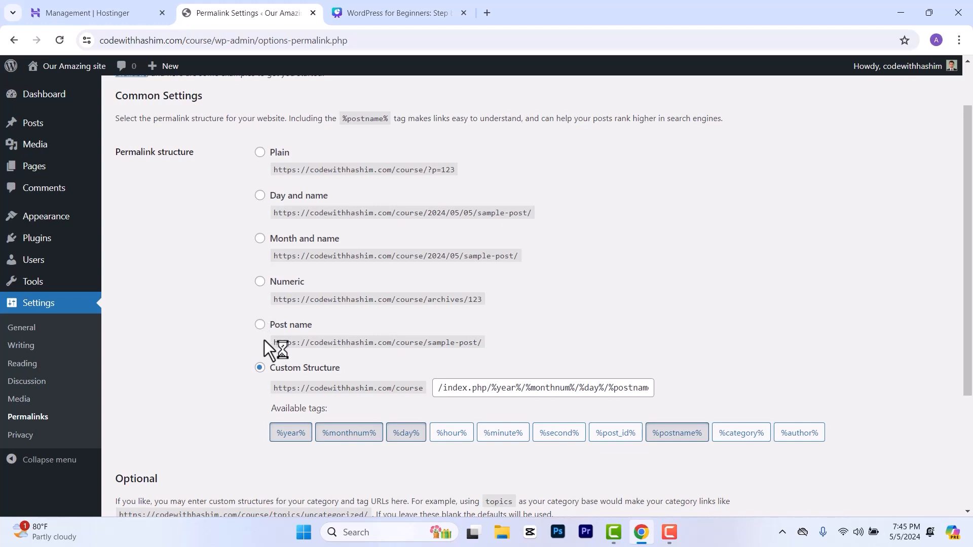
click(260, 327)
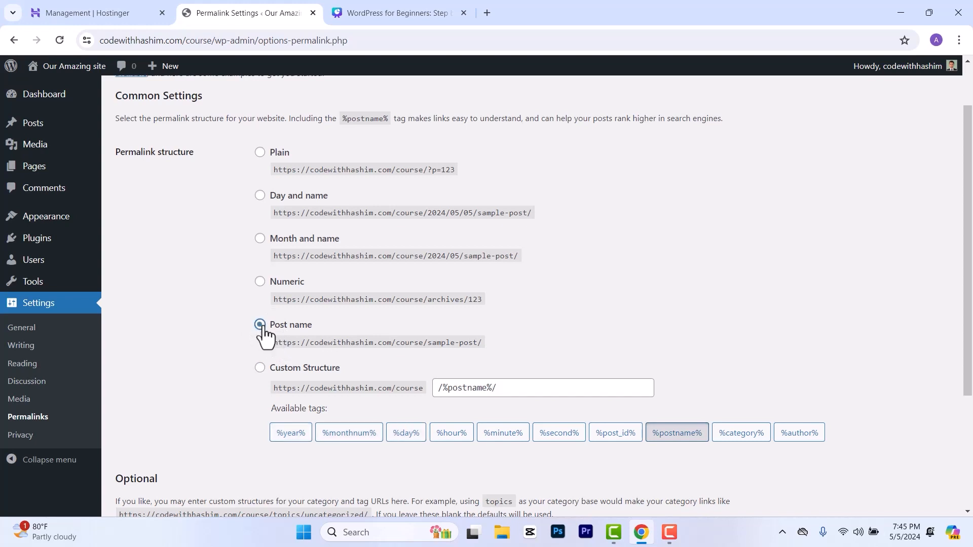
scroll(263, 334, down, 3)
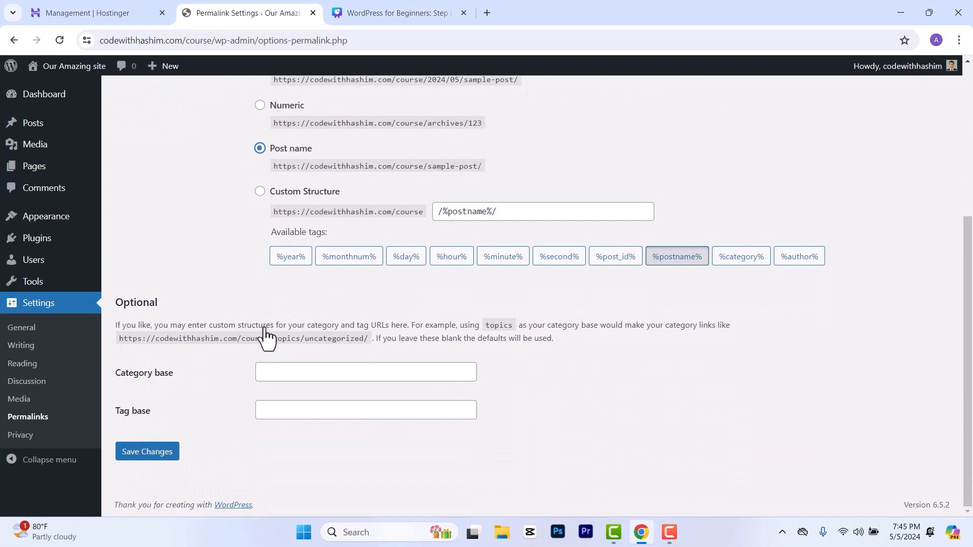
scroll(264, 332, up, 3)
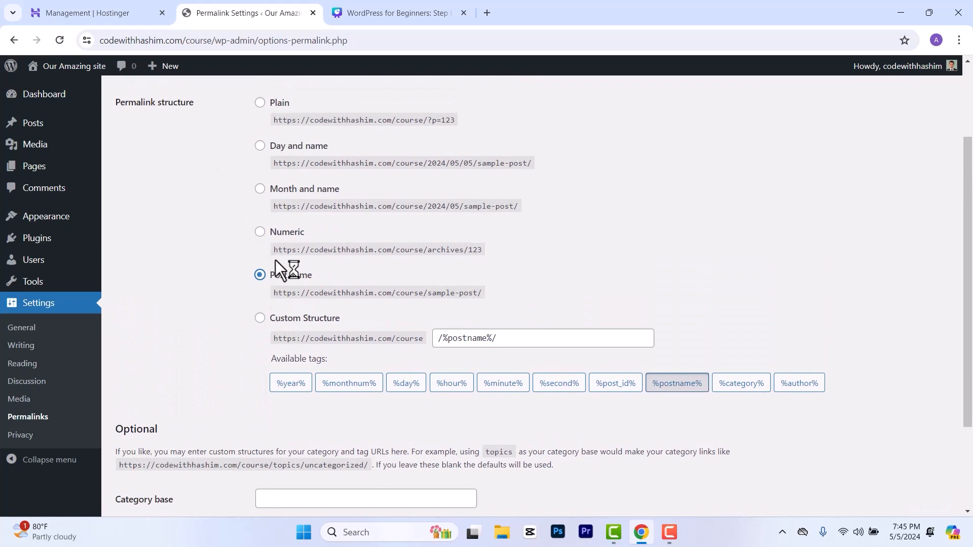
scroll(277, 278, down, 3)
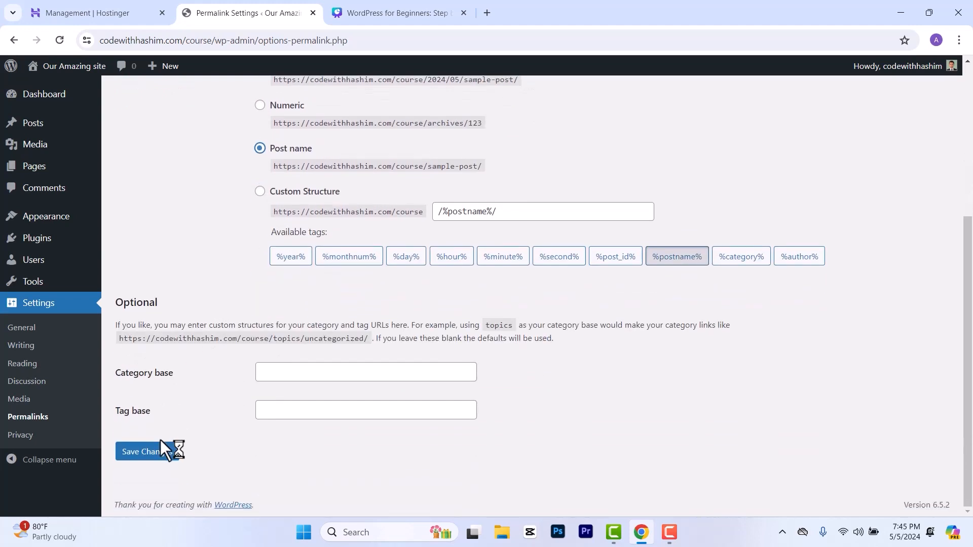
click(161, 451)
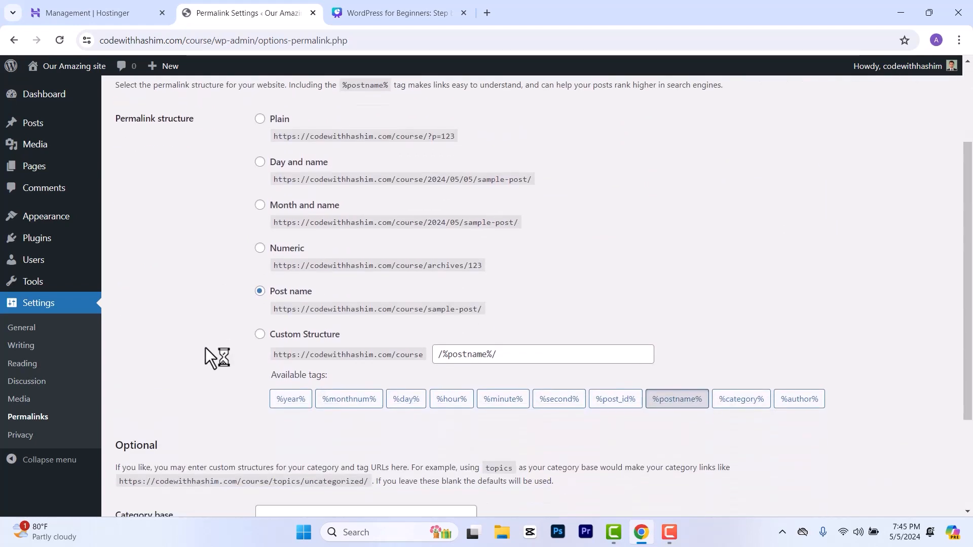
scroll(205, 348, down, 3)
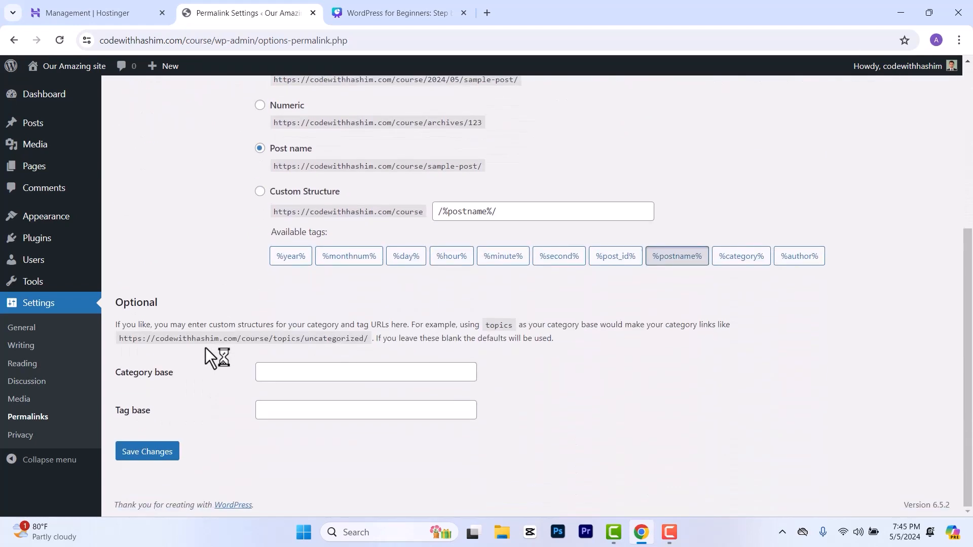
scroll(205, 348, up, 5)
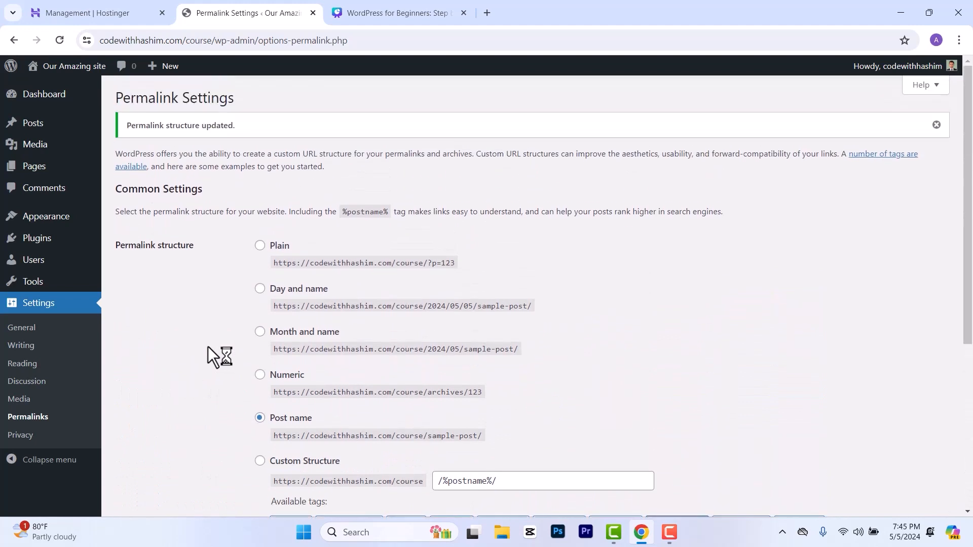